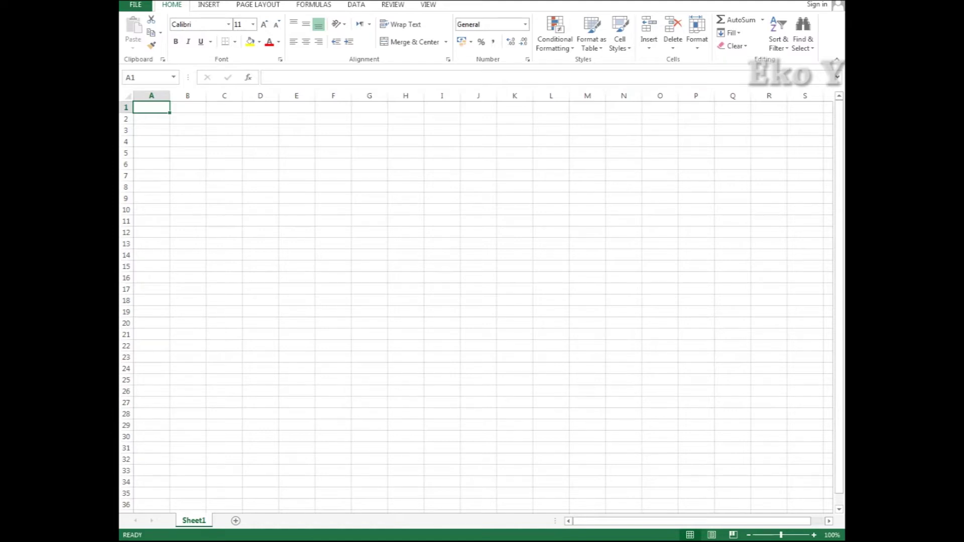
Type the title 'DAFTAR PEMBELI HP SAMSUNG GALAXY' in A1, fixing the typo.
type("DAFTRA")
key("BackSpace")
type("A")
key("BackSpace")
key("BackSpace")
type("AR PEMBELI HP SAMSUNG ")
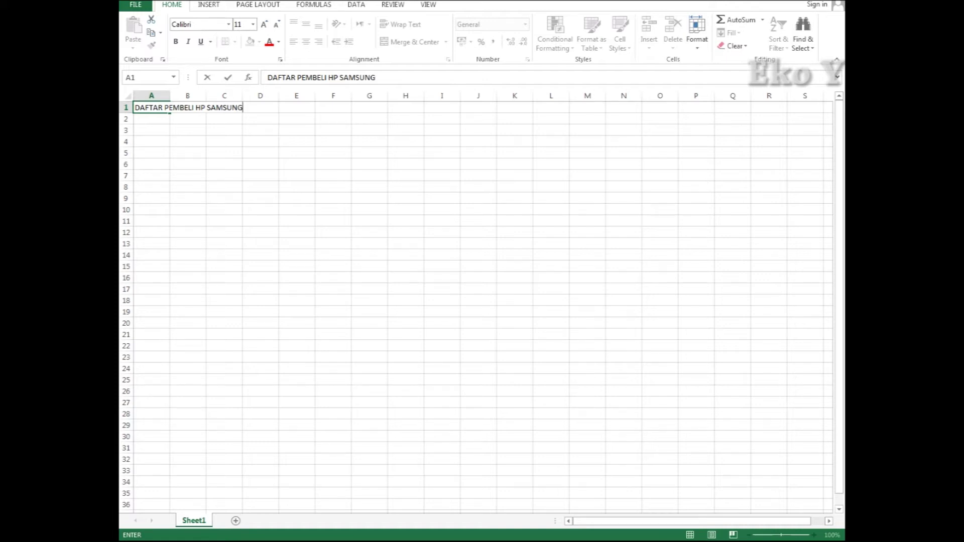
type("GALAXY")
key("Return")
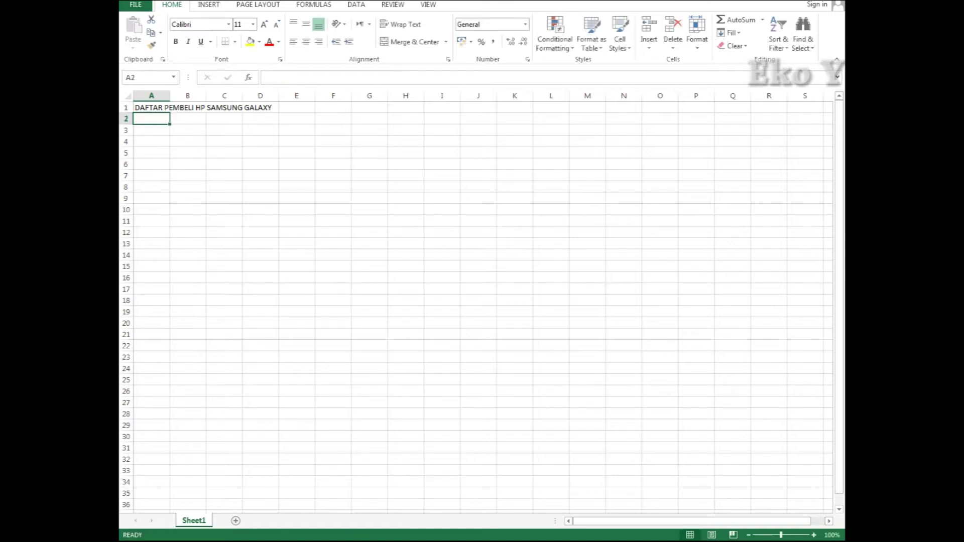
Enter 'BULAN MARET 2017' in A2 and the 'Nama Pembeli' header in A4.
type("BULAN MARET 2017")
key("Return")
key("Return")
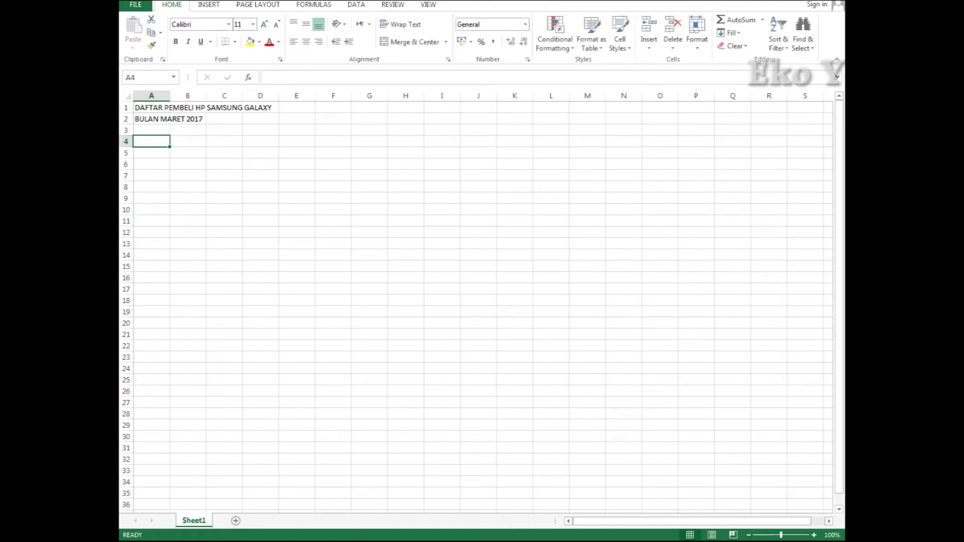
type("Nama Pembeli")
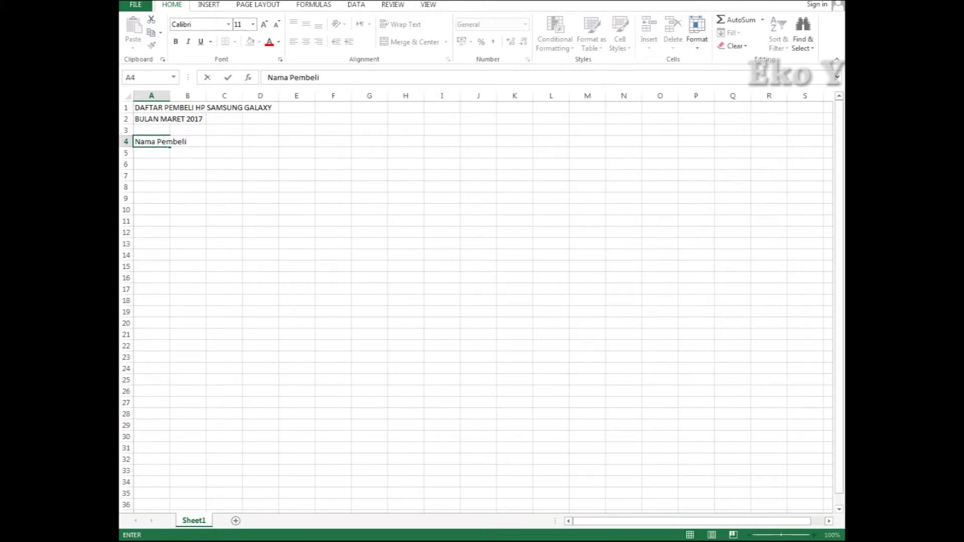
Add the 'Nama Barang' and 'Jumlah' headers in B4 and C4.
key("Return")
key("Up")
key("Right")
type("Nama Barang")
key("Tab")
type("Jumlah")
key("Return")
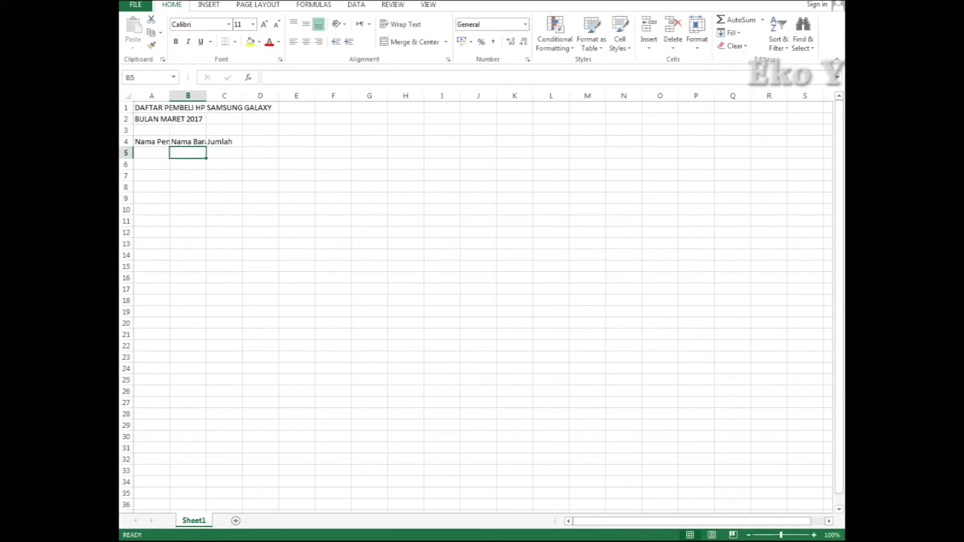
Enter the five buyer names down A5:A9.
key("Left")
type("Anisa")
key("Return")
type("Deni")
key("Return")
type("Jaka")
key("Return")
type("Radela")
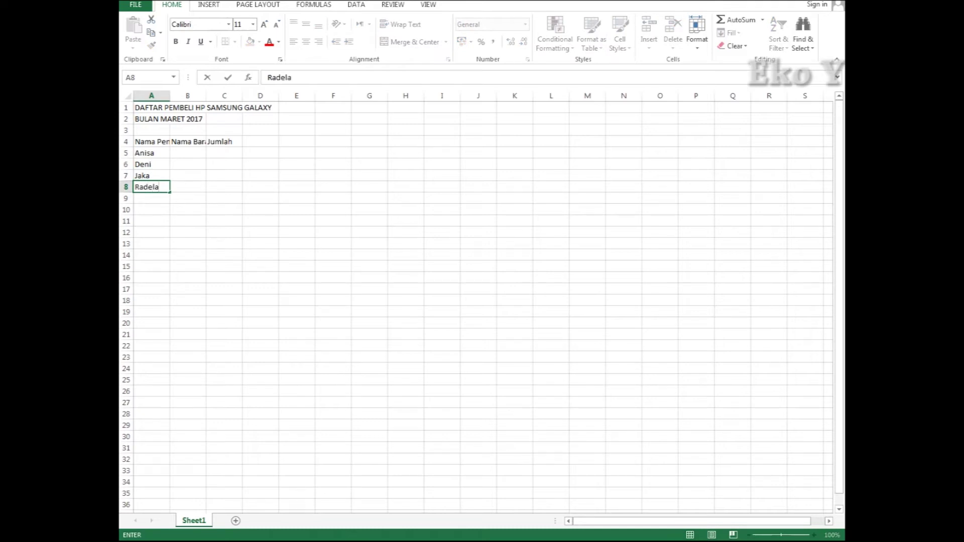
key("Return")
type("Mitha")
key("Return")
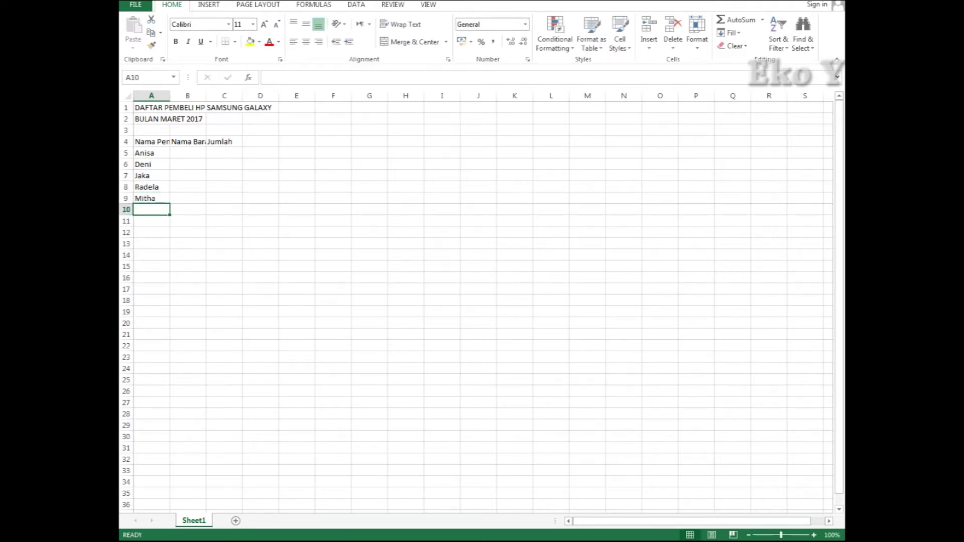
List the products Galaxy Mini, Galaxy Y, Galaxy Mini, Cham and Galaxy Tab in B5:B9.
left_click(188, 152)
type("Galaxy Mini")
key("Return")
type("Galaxy Y")
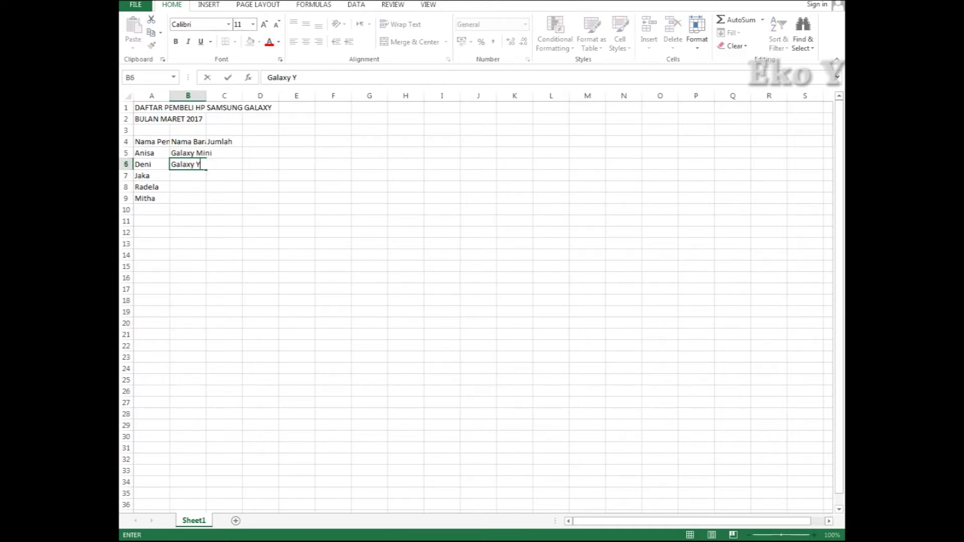
key("Return")
type("Galaxy Mini")
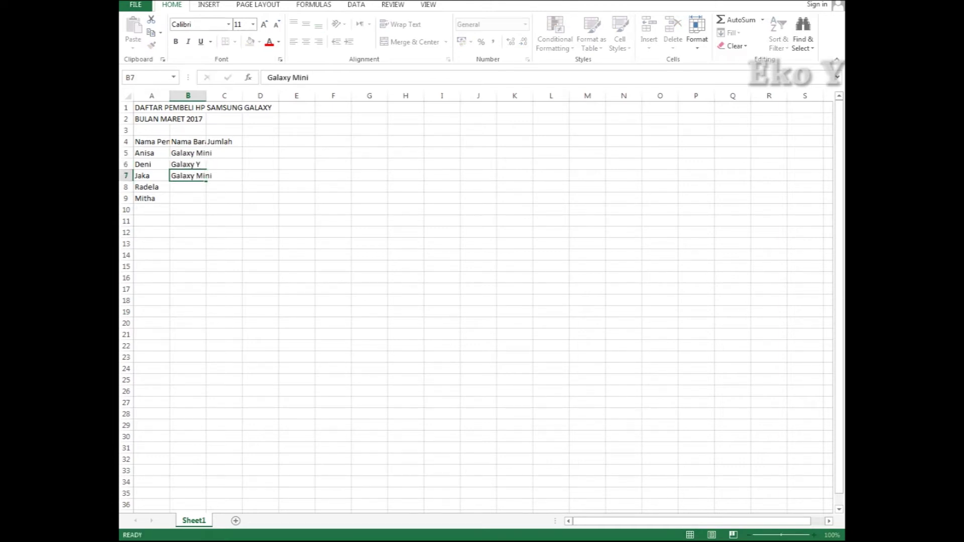
key("Return")
type("Cham")
key("Return")
type("Galaxy Tab")
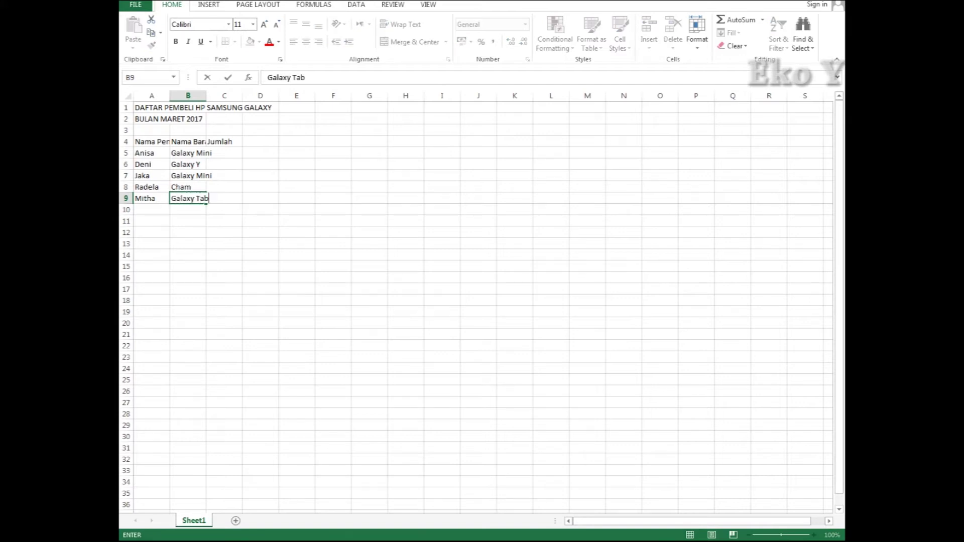
left_click(224, 164)
Enter the quantities 3, 6, 4, 2 and 4 in C5:C9.
left_click(224, 153)
type("3")
key("Return")
type("6")
key("Return")
type("4")
key("Return")
type("2")
Add the label 'Total Pembelian HP Samsung' in A11 and start 'Galaxy Mini' in B12.
key("Return")
type("4")
left_click(151, 221)
type("Total Pembelian HP Samsung")
key("Return")
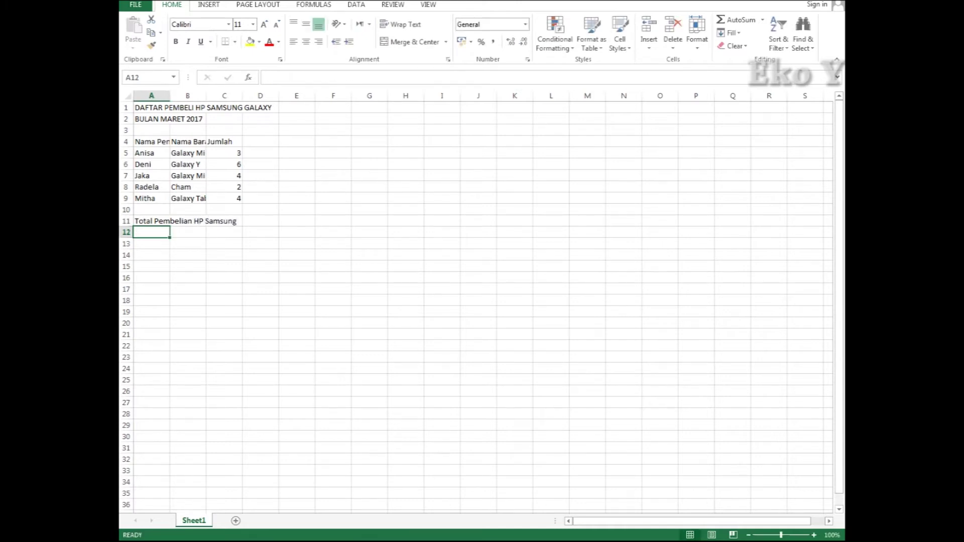
left_click(188, 232)
type("Galaxy Mini")
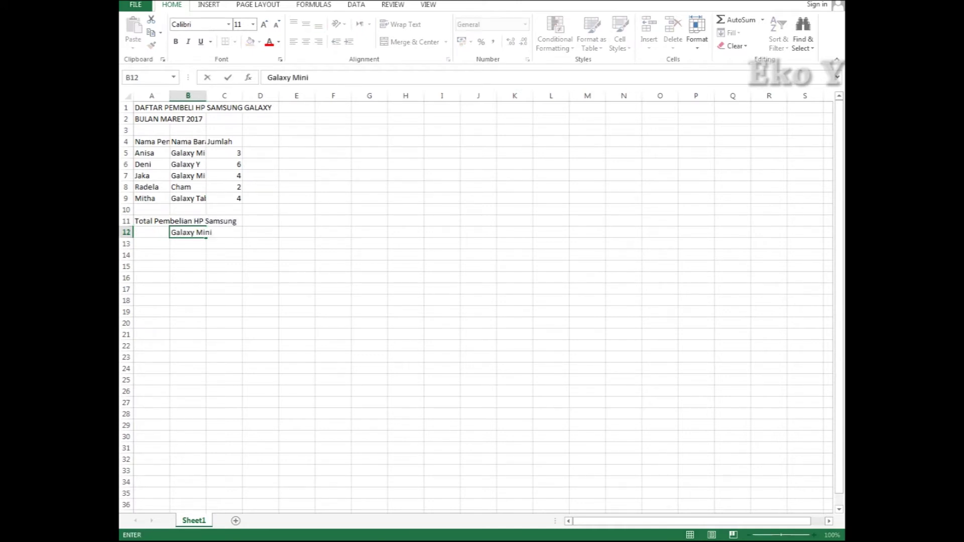
Confirm 'Galaxy Mini' in B12 and enter 'Galaxy Y' in B13.
key("Return")
type("Galaxy ")
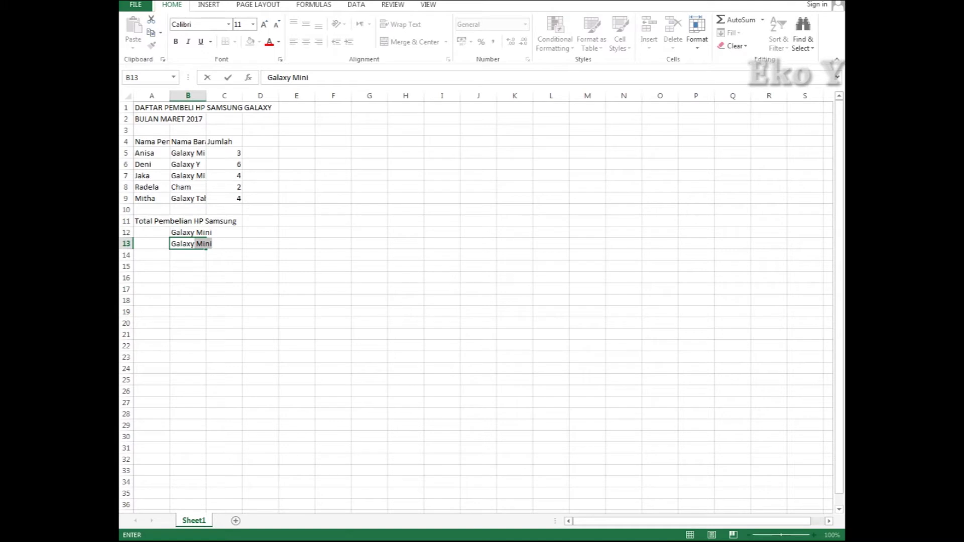
type("Y")
key("Return")
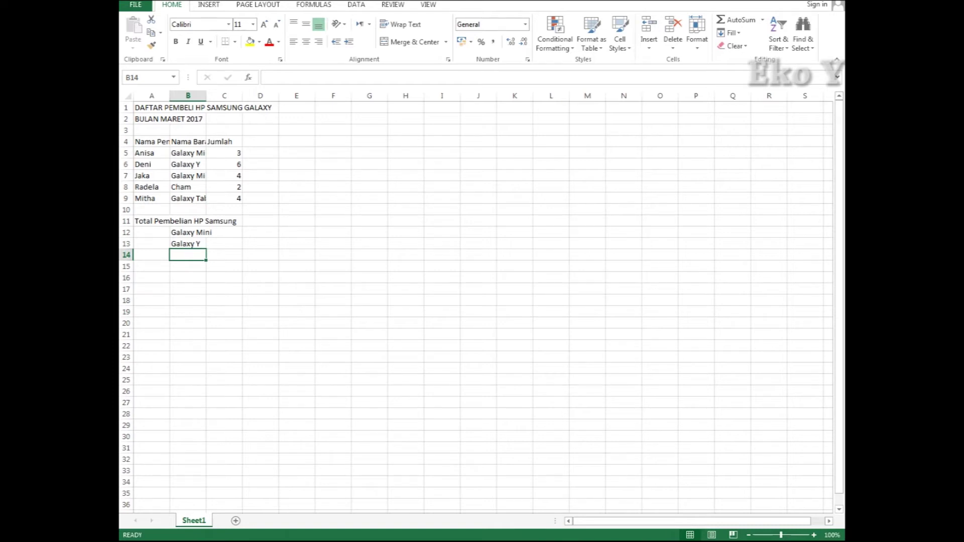
left_click_drag(151, 142, 225, 141)
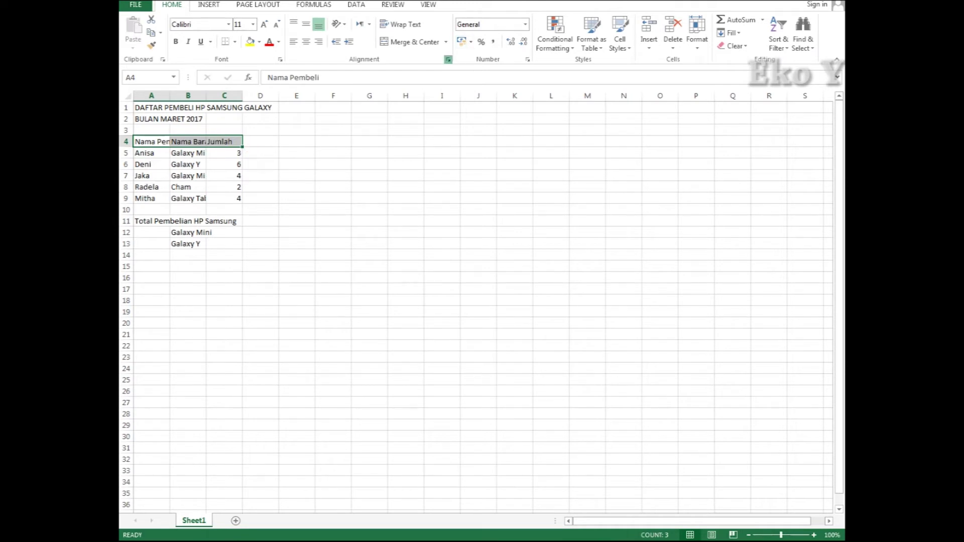
Centre the A4:C4 headers horizontally and vertically, wrap their text, and make them bold.
left_click(447, 59)
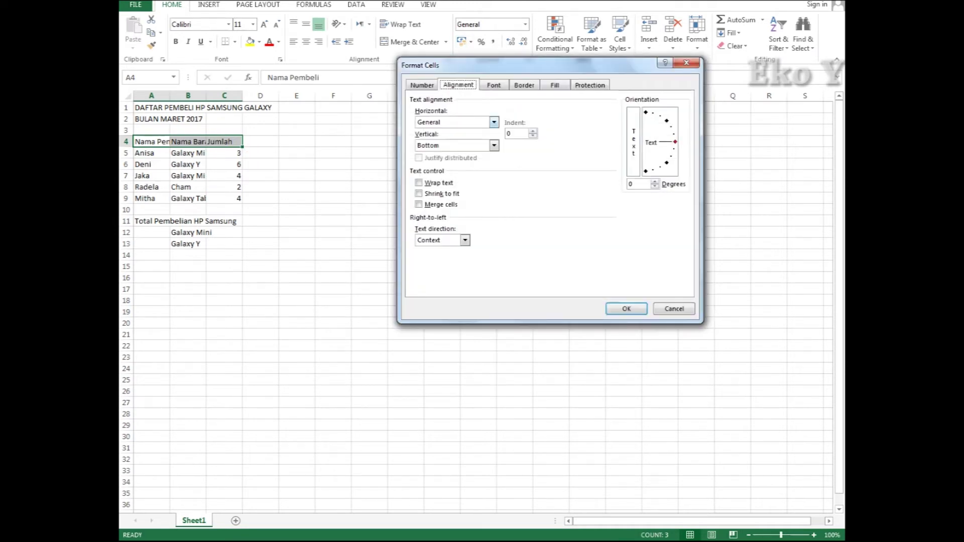
left_click(494, 122)
left_click(431, 144)
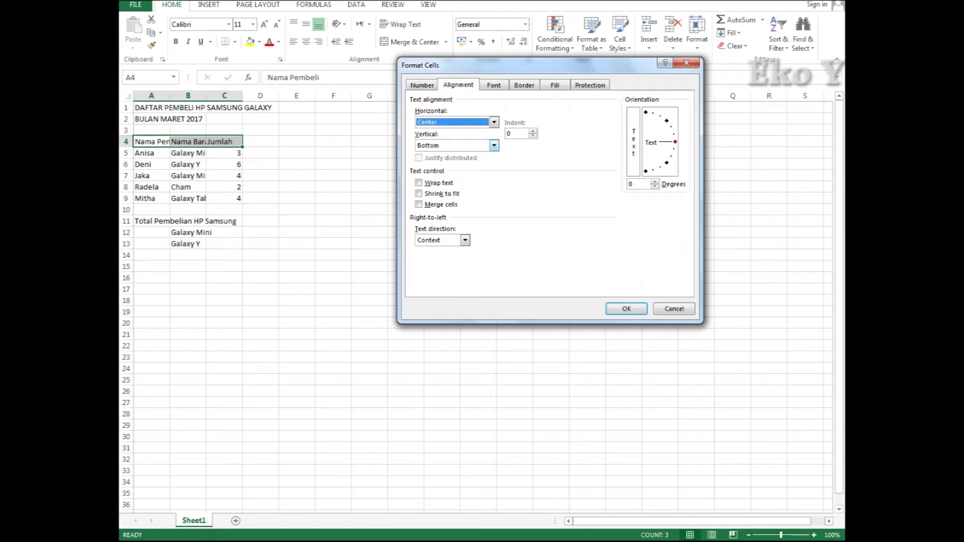
left_click(493, 145)
left_click(426, 162)
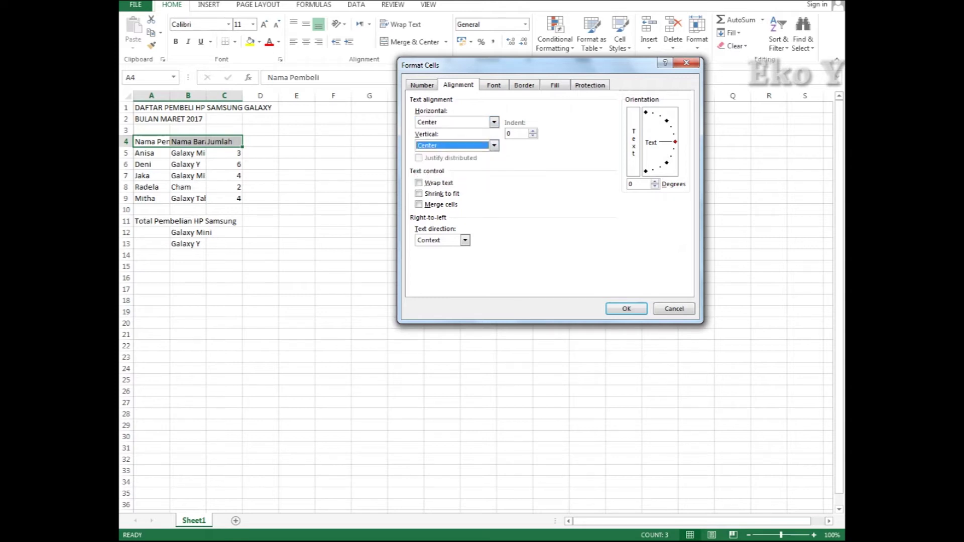
left_click(418, 183)
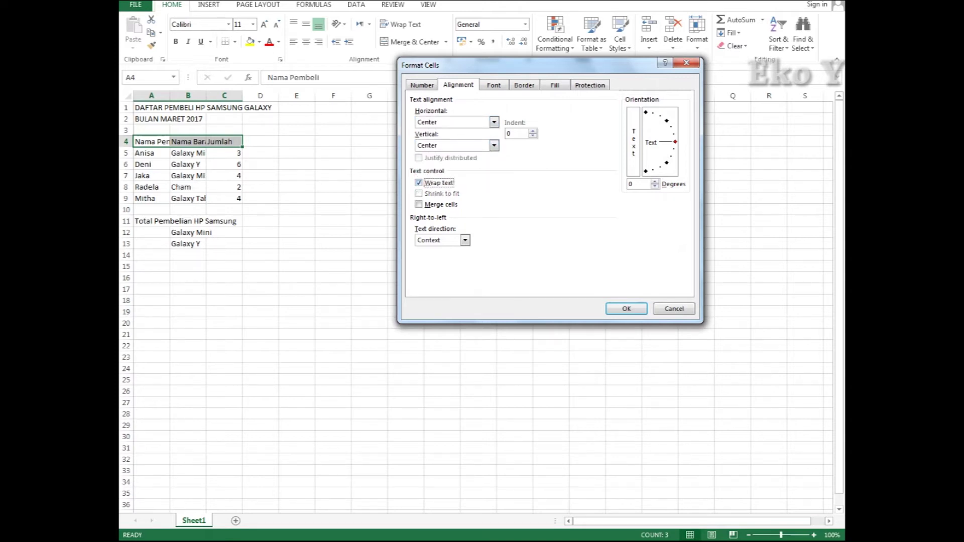
left_click(626, 308)
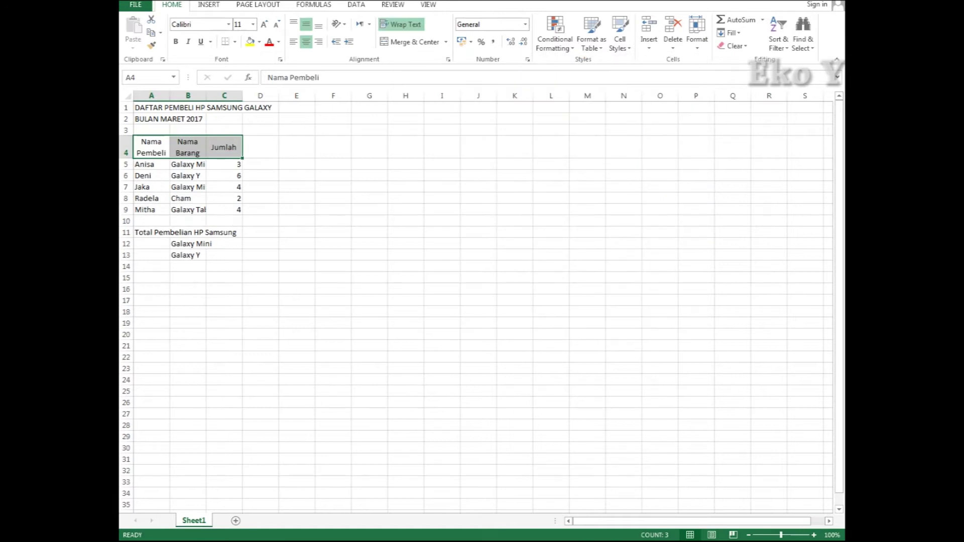
left_click(175, 41)
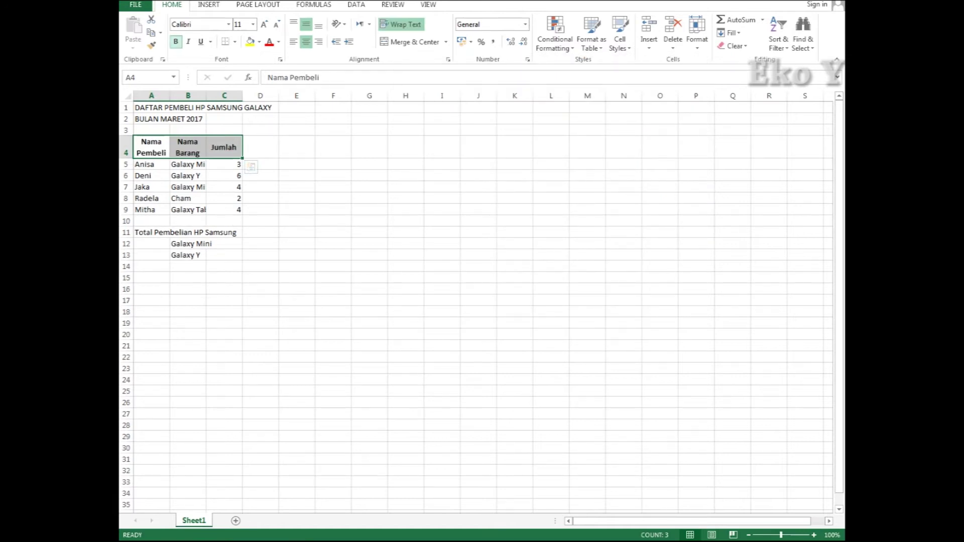
left_click(151, 186)
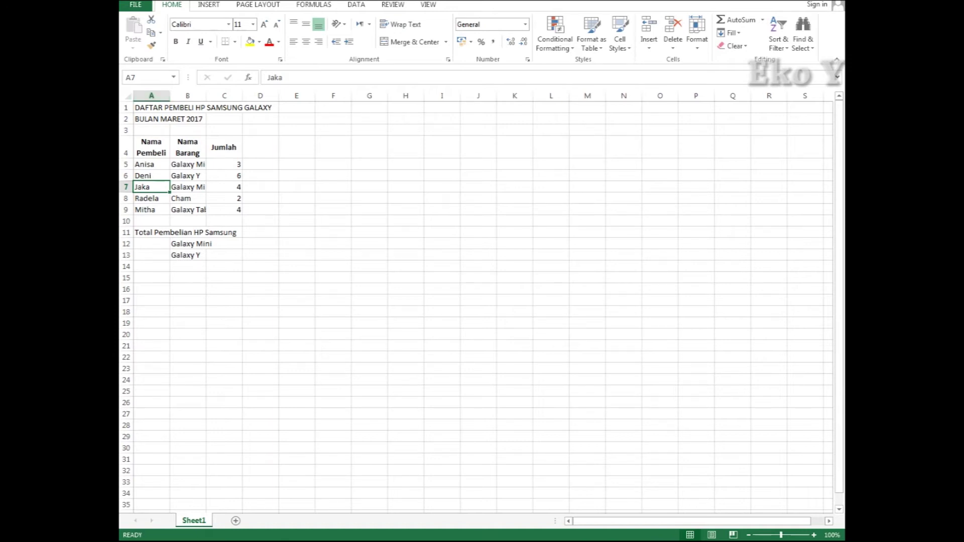
Widen columns A and B so 'Nama Pembeli' and the Galaxy product names fit.
left_click(151, 164)
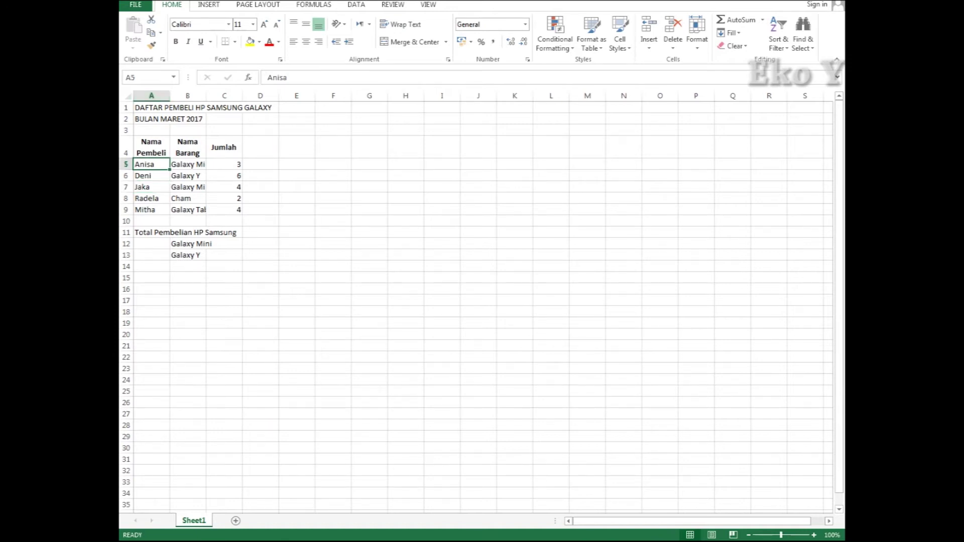
left_click_drag(170, 95, 205, 95)
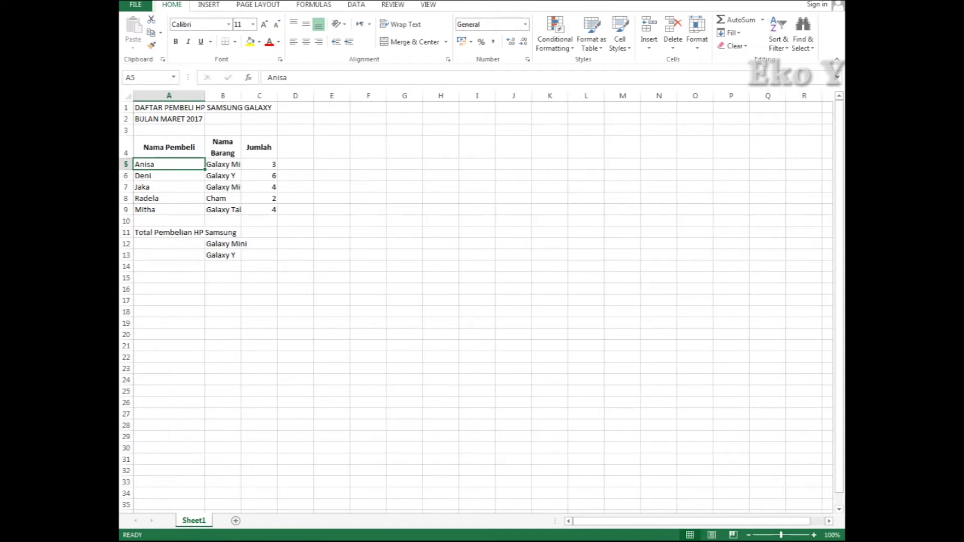
left_click(222, 164)
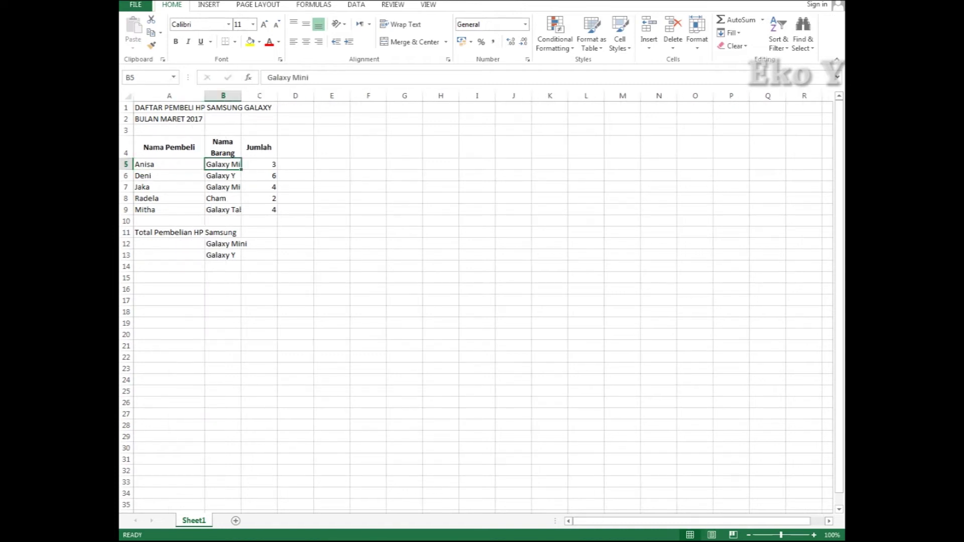
left_click_drag(241, 95, 270, 96)
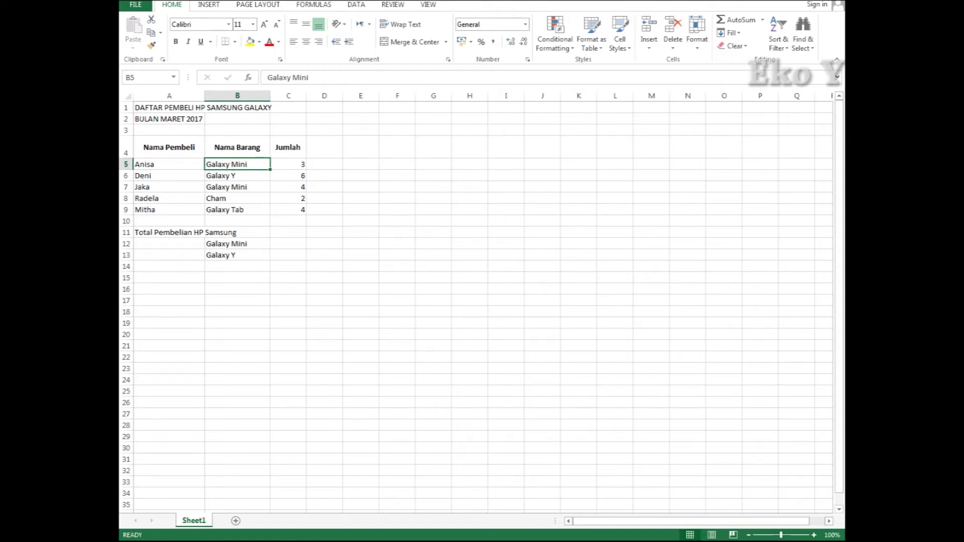
left_click(169, 108)
Merge and centre the titles across A1:C1 and A2:C2, then bold both lines.
left_click_drag(169, 107, 288, 107)
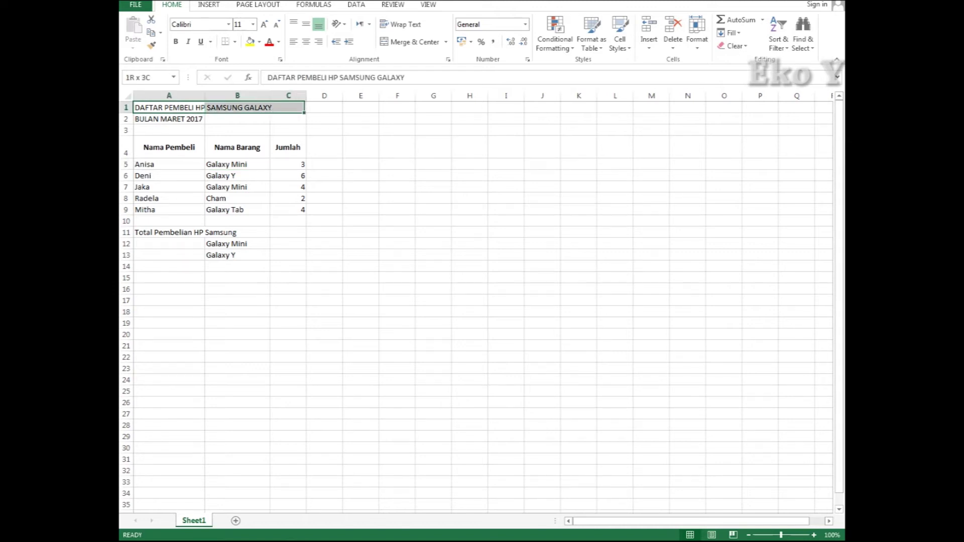
left_click(409, 41)
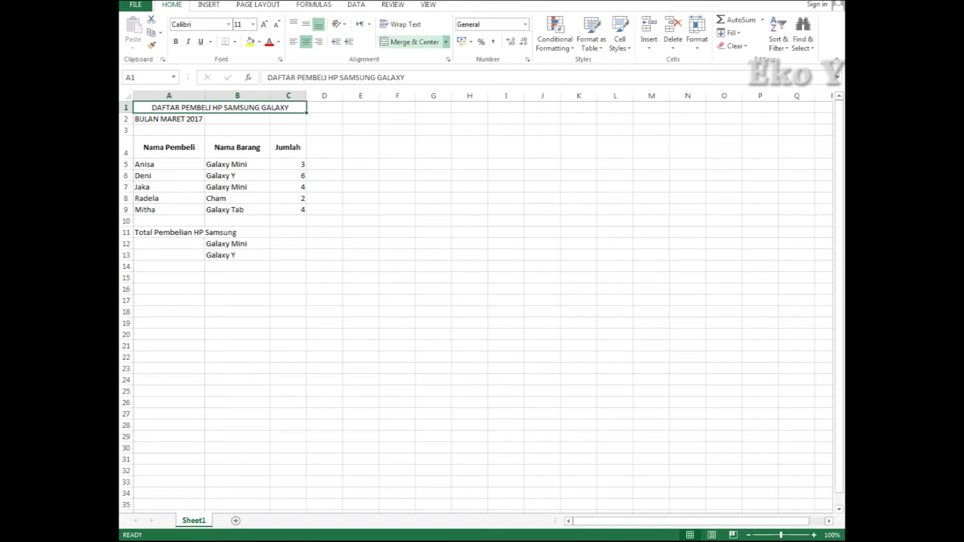
key("Down")
left_click_drag(169, 118, 288, 119)
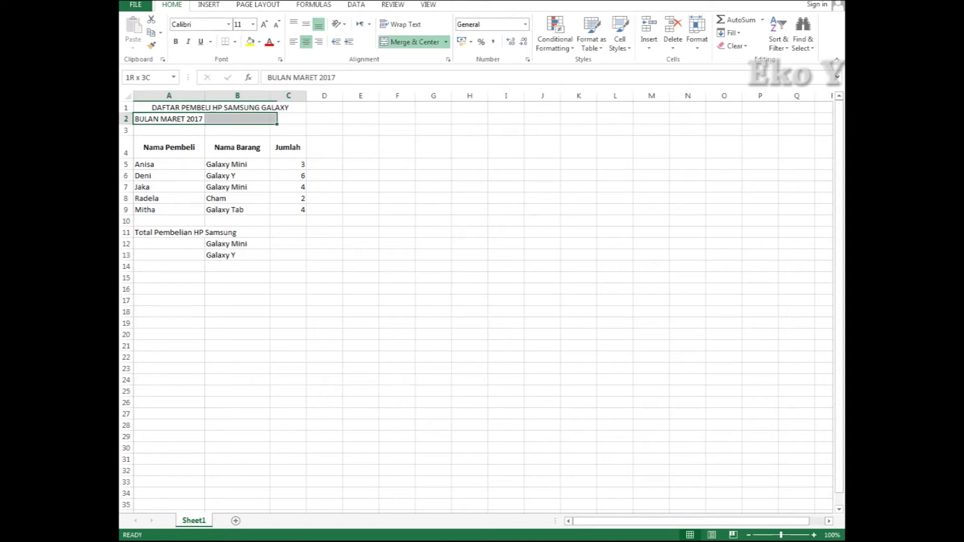
left_click(409, 41)
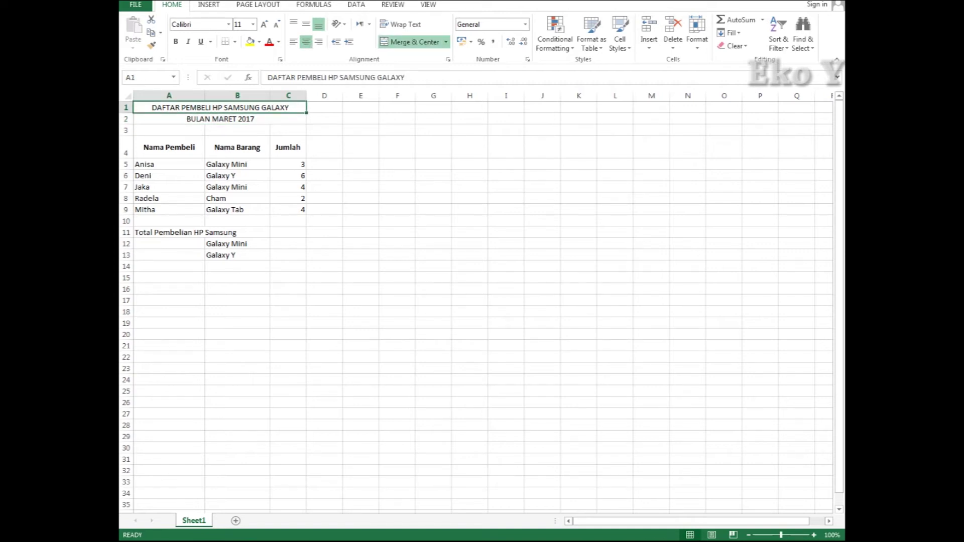
left_click_drag(220, 108, 220, 118)
left_click(176, 41)
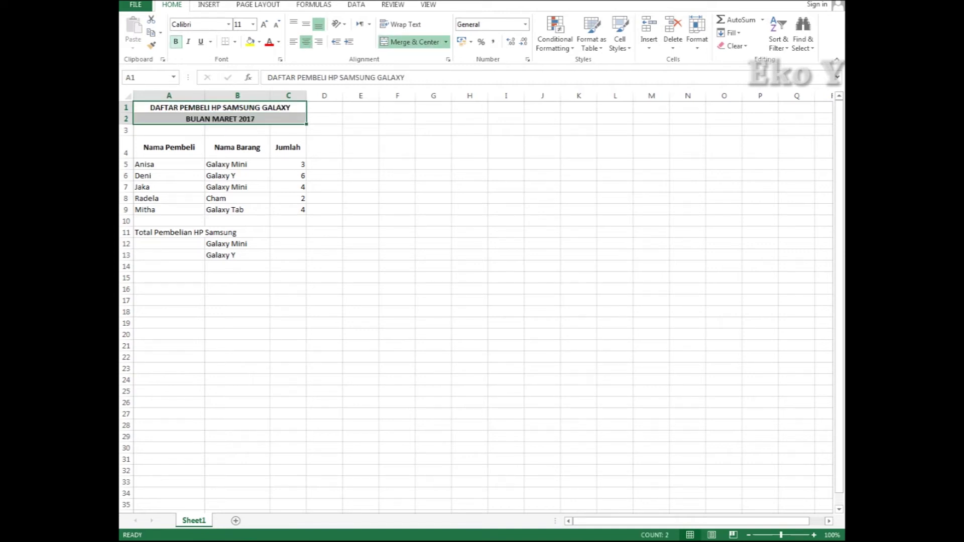
left_click(288, 198)
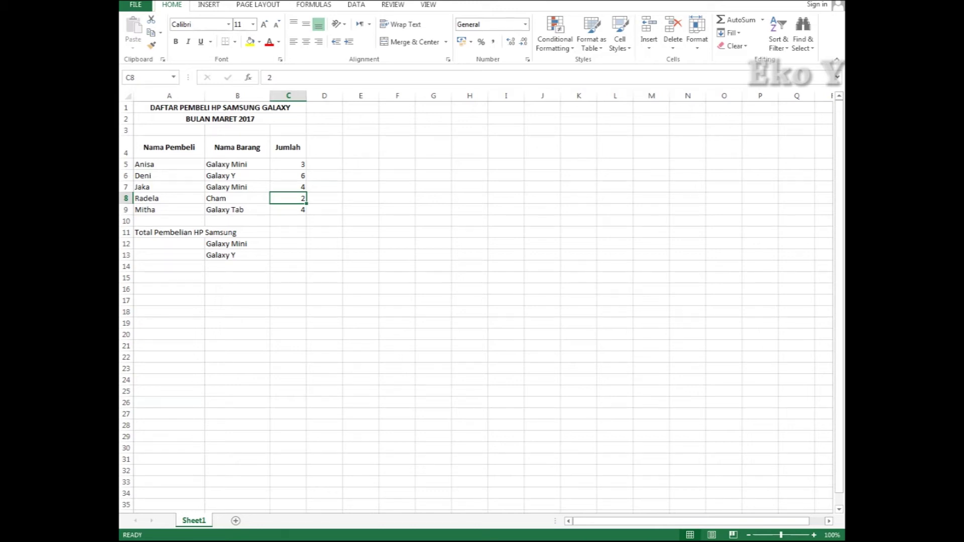
left_click_drag(169, 147, 301, 209)
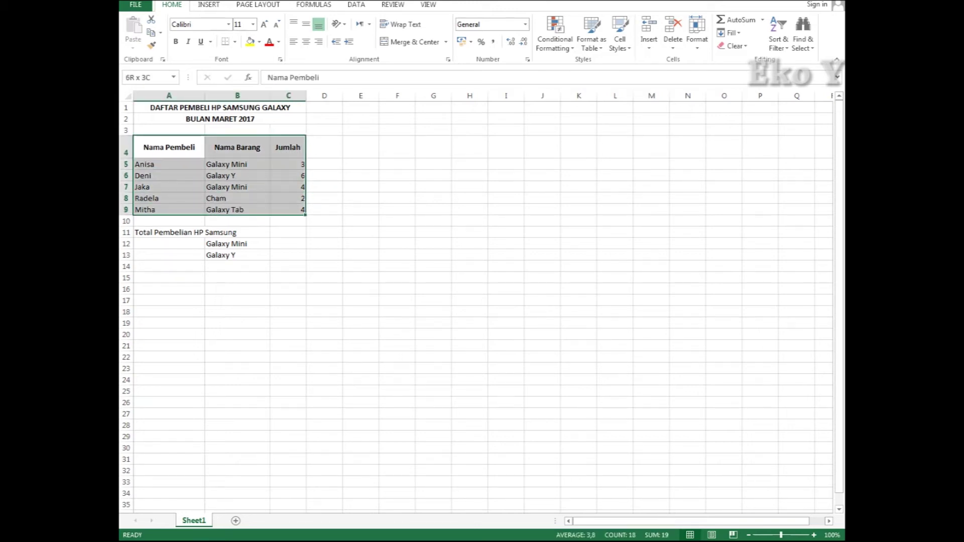
Apply All Borders to the A4:C9 buyer table.
left_click(235, 41)
left_click(254, 138)
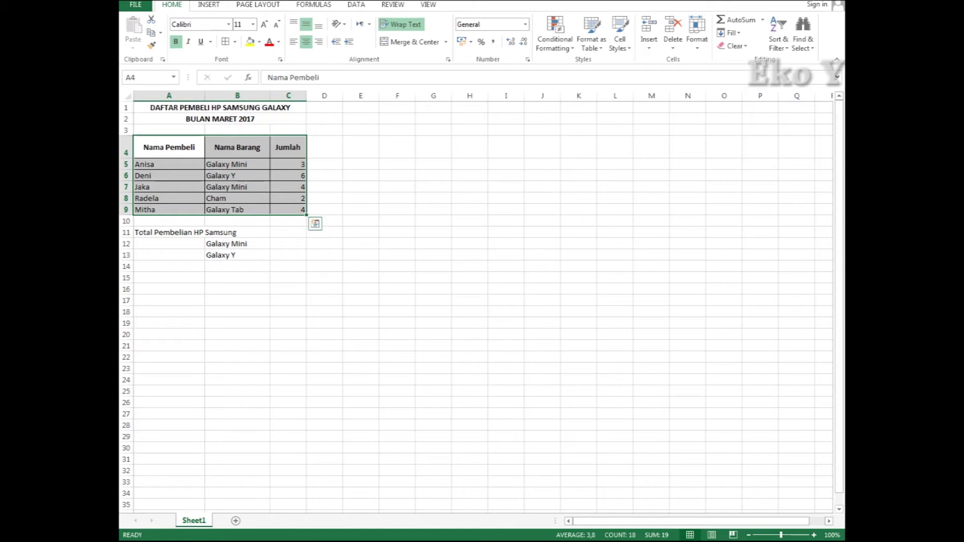
left_click(238, 221)
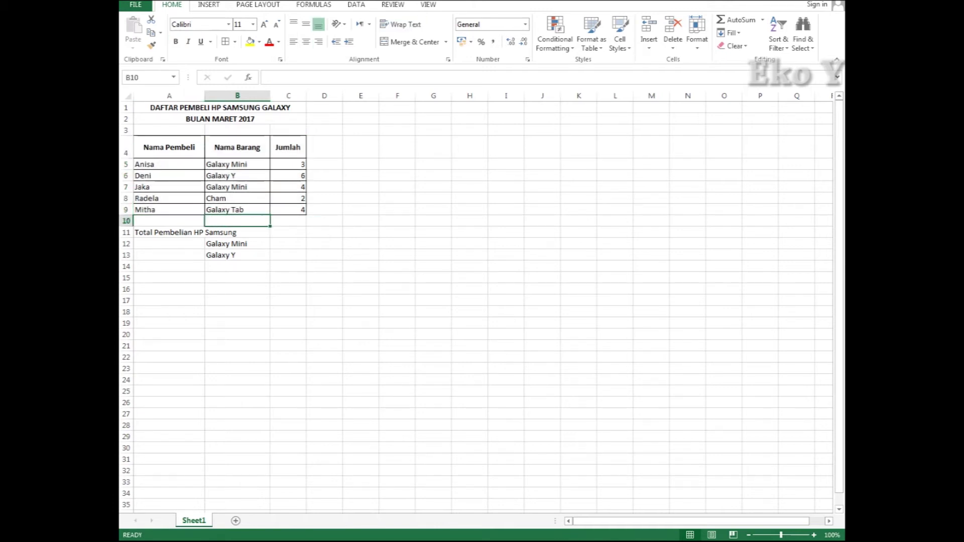
left_click(288, 221)
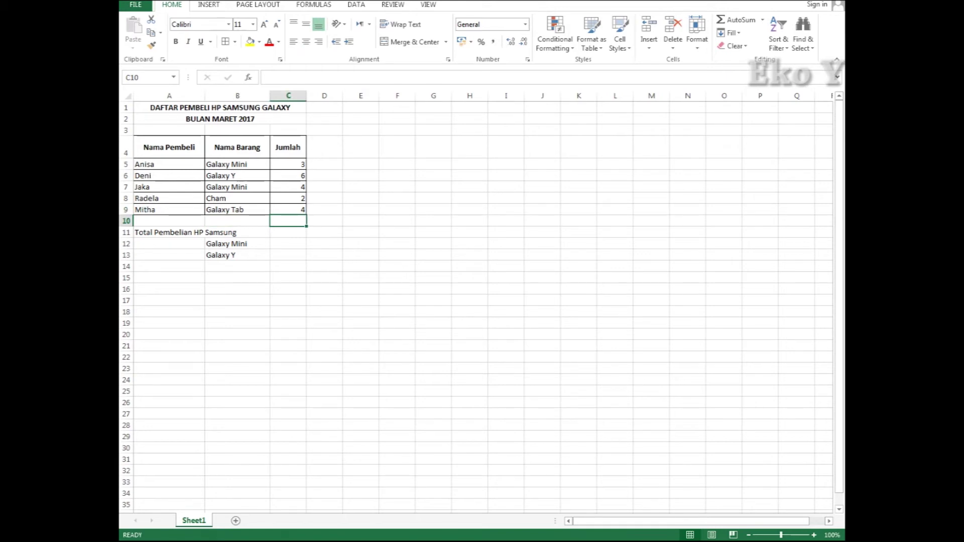
key("Down")
key("Down")
key("Down")
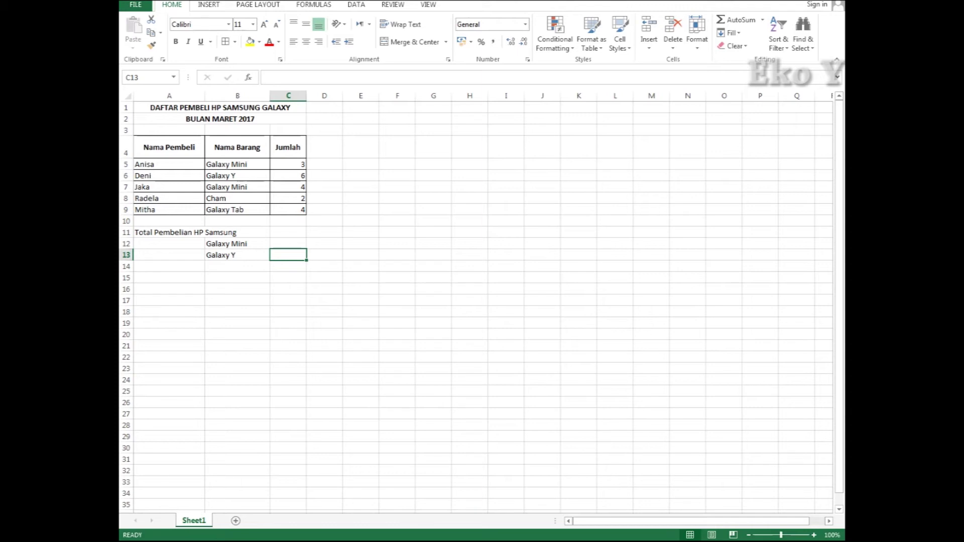
Enter =SUM(C5:C9) in C11, giving a total of 19.
left_click(287, 232)
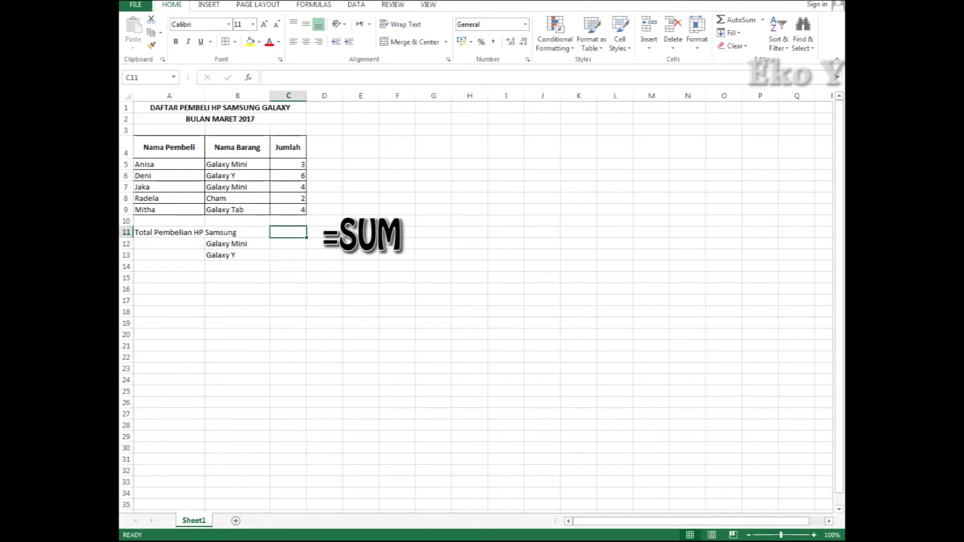
type("=s")
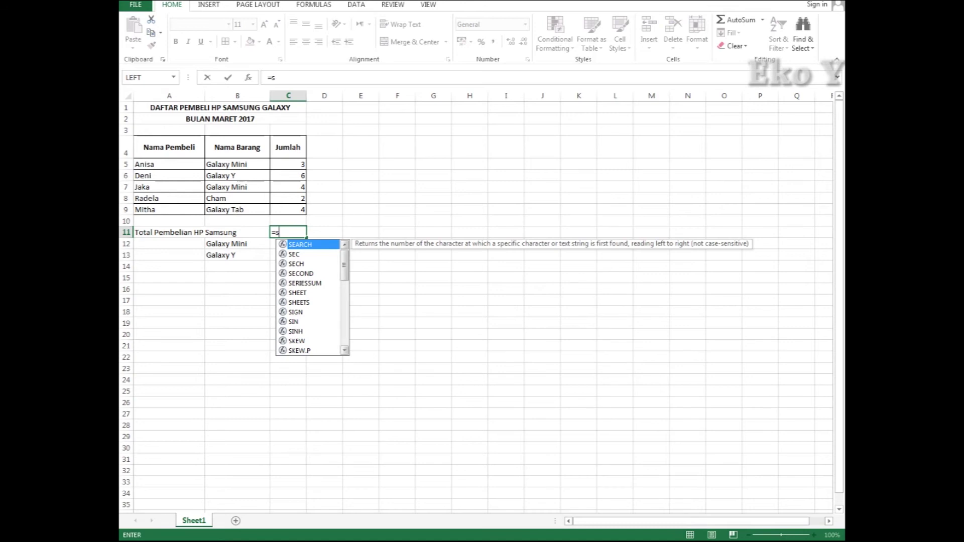
type("um")
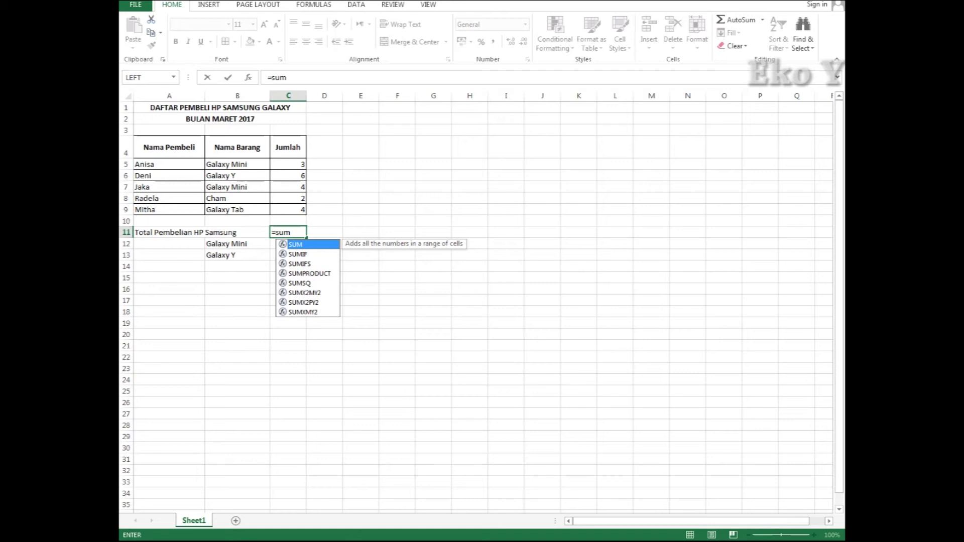
key("Tab")
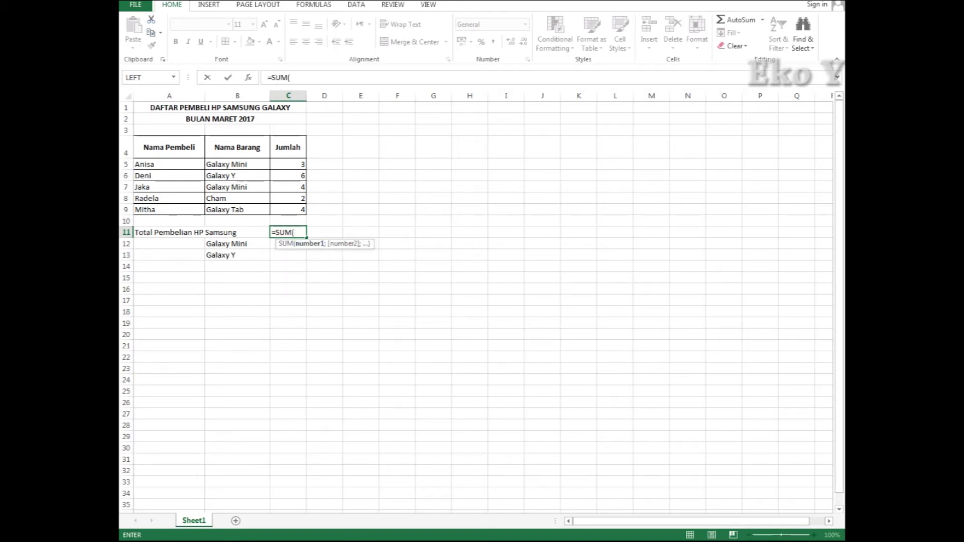
left_click_drag(296, 164, 296, 210)
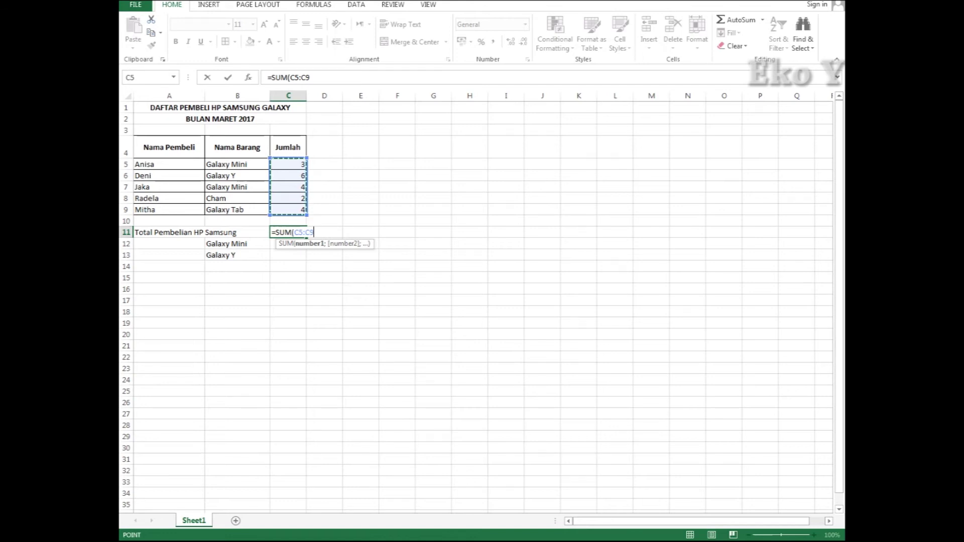
key("Return")
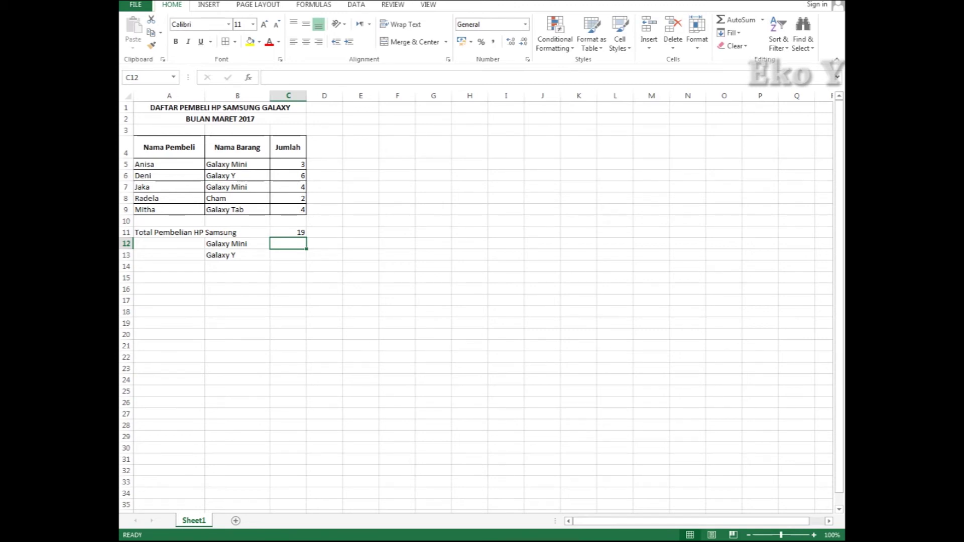
left_click(288, 231)
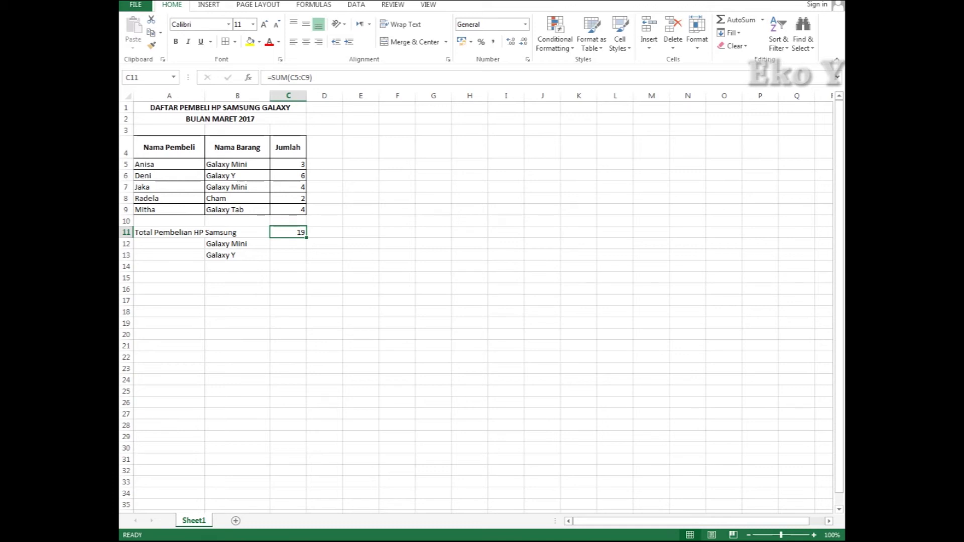
left_click(168, 232)
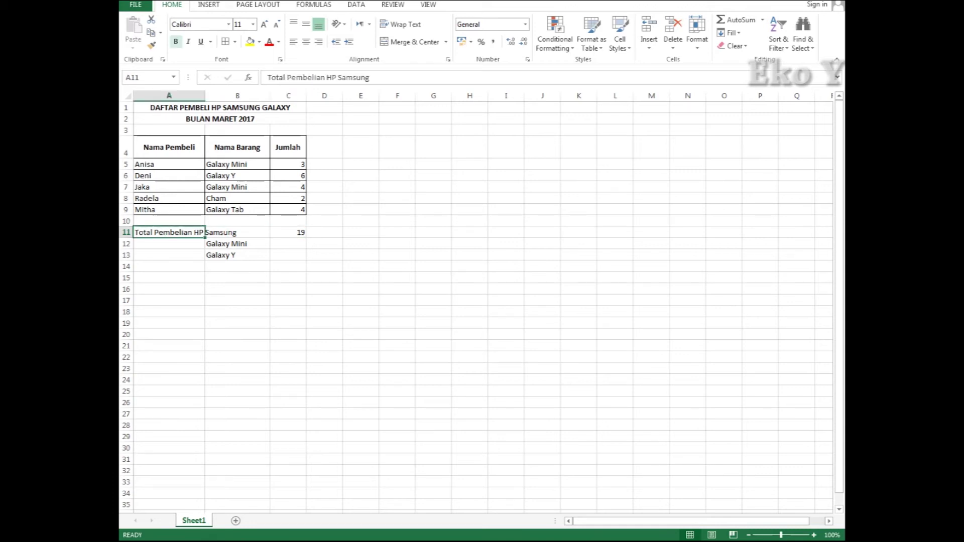
Bold the A11 label and the C11 total, and centre the 19.
left_click(175, 42)
left_click(287, 231)
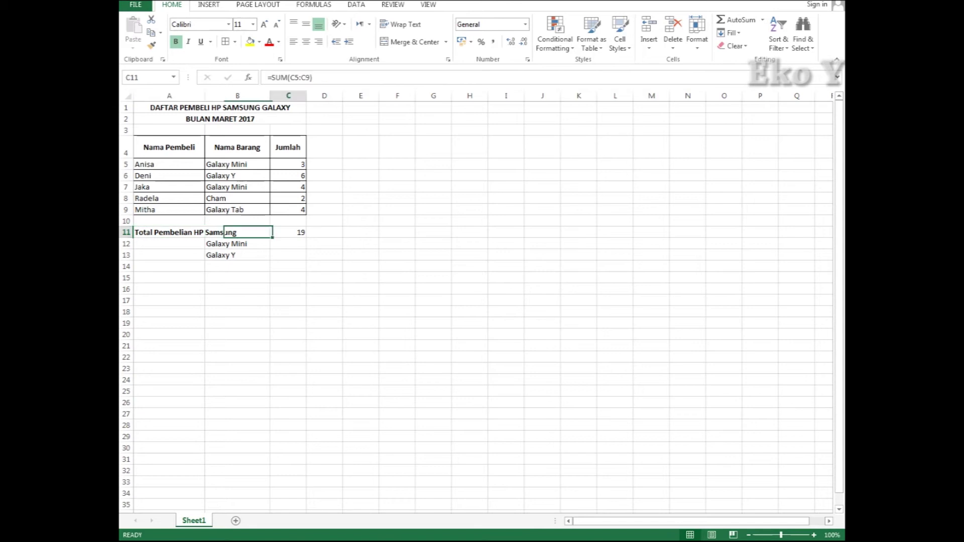
left_click(175, 41)
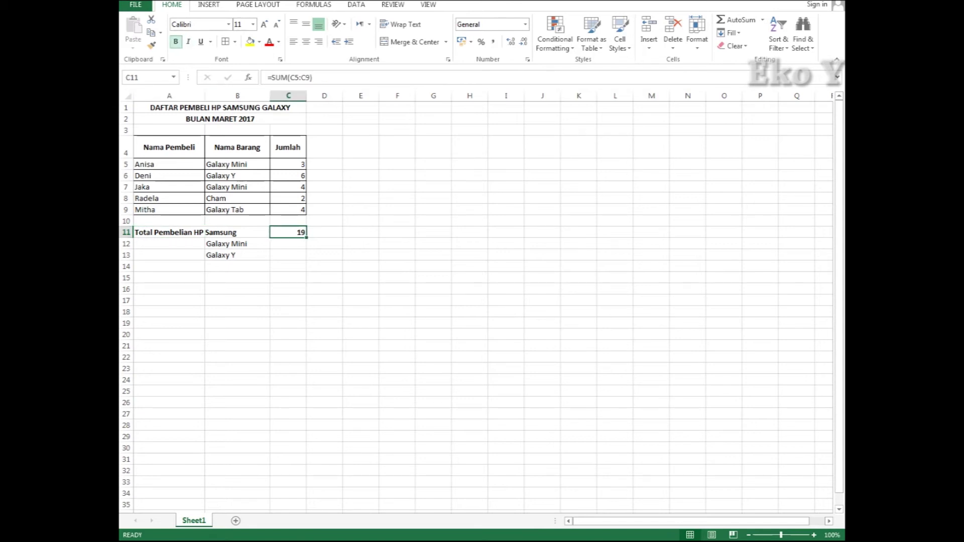
left_click(306, 41)
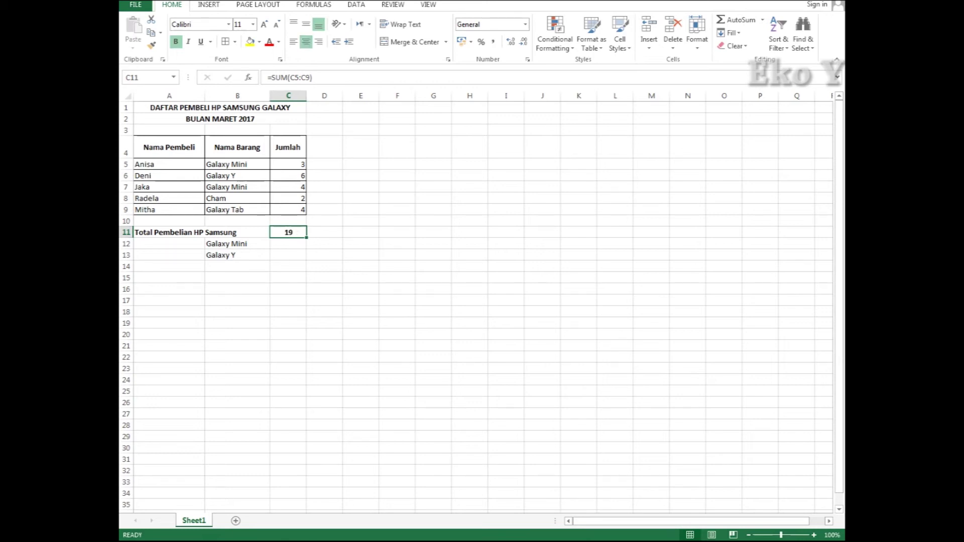
left_click(324, 221)
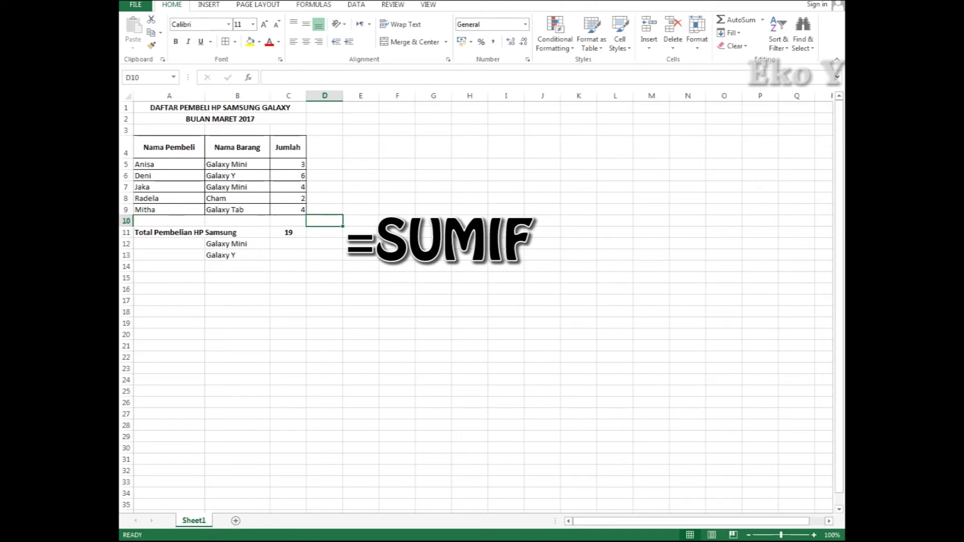
Enter =SUMIF(B5:C9;"Galaxy Mini";C5:C9) in C12, giving 7.
left_click(288, 243)
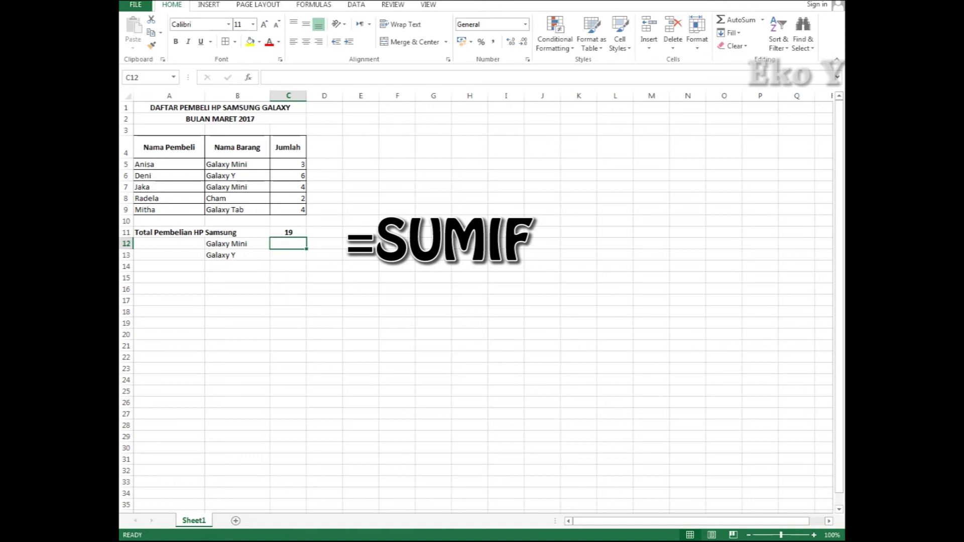
type("=s")
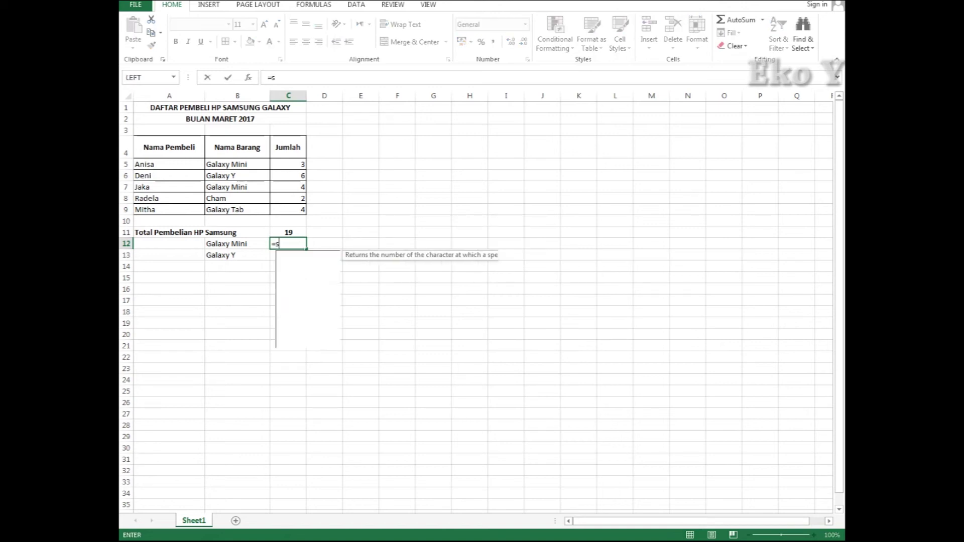
type("umif")
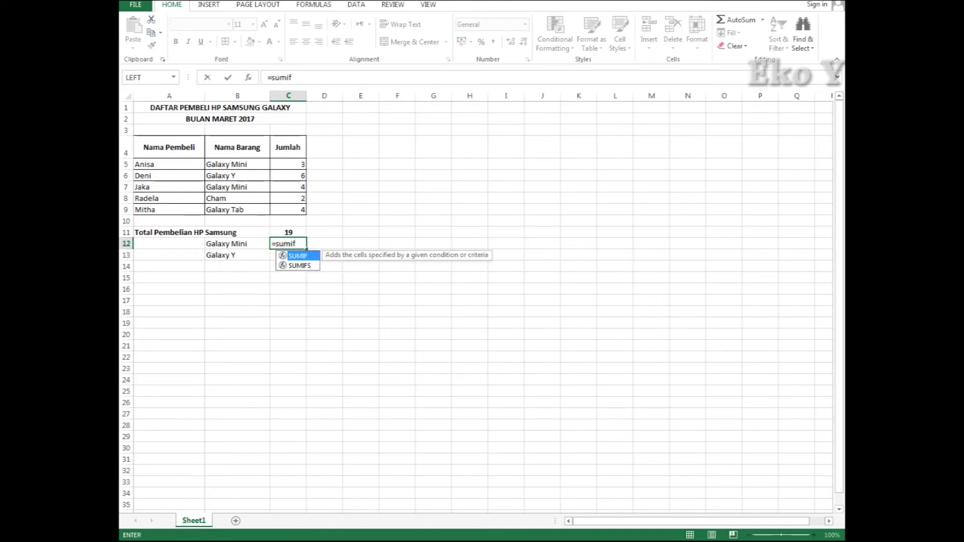
key("Tab")
left_click_drag(226, 164, 296, 210)
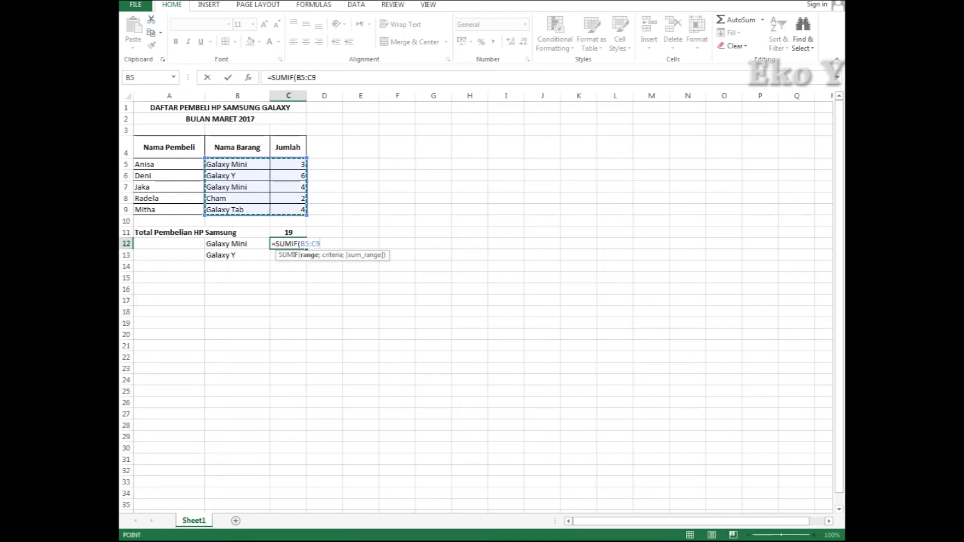
type(";")
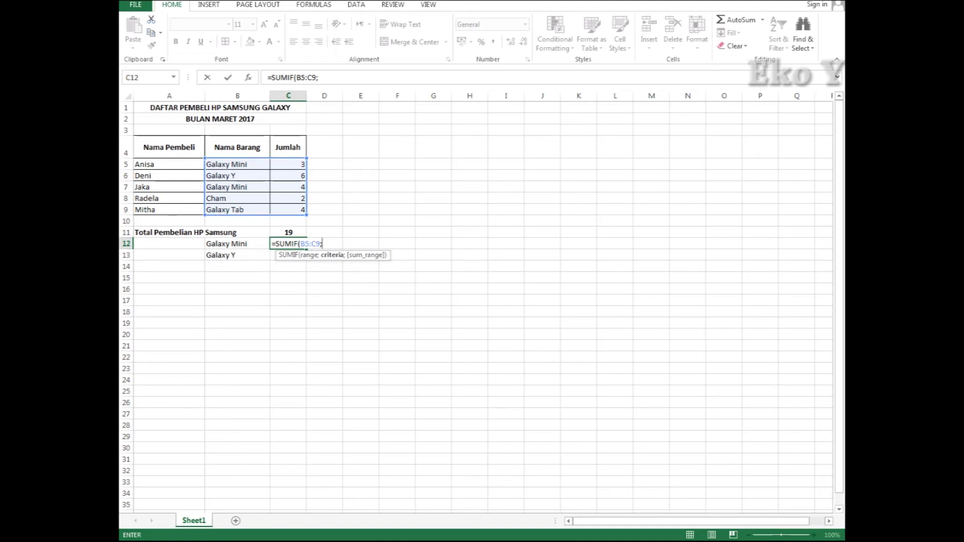
type("\"Galaxy Mini")
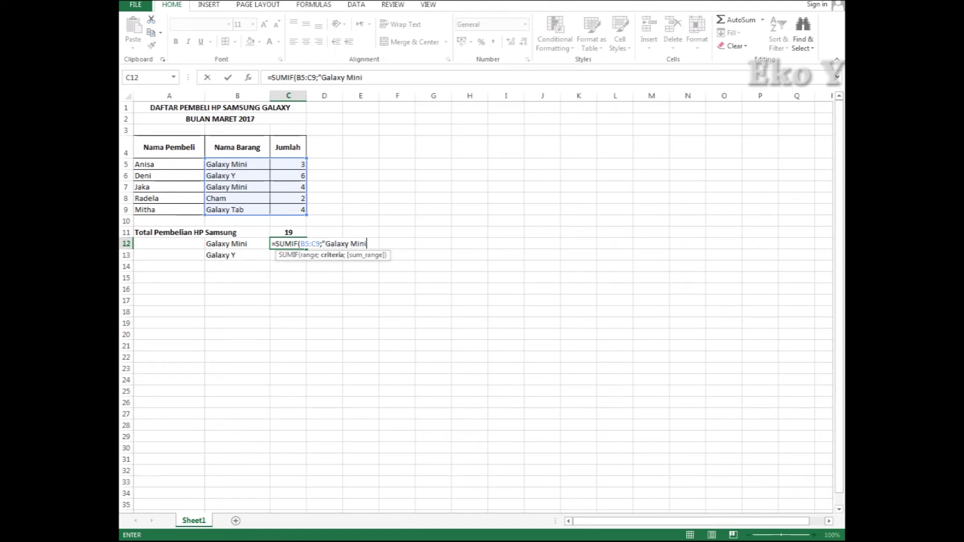
type("\"")
type(";")
left_click_drag(288, 165, 288, 209)
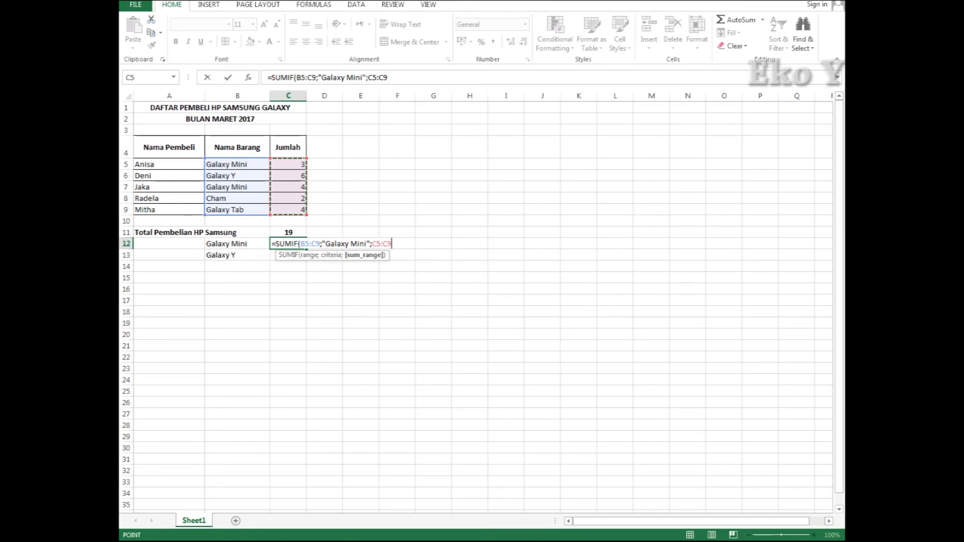
key("Return")
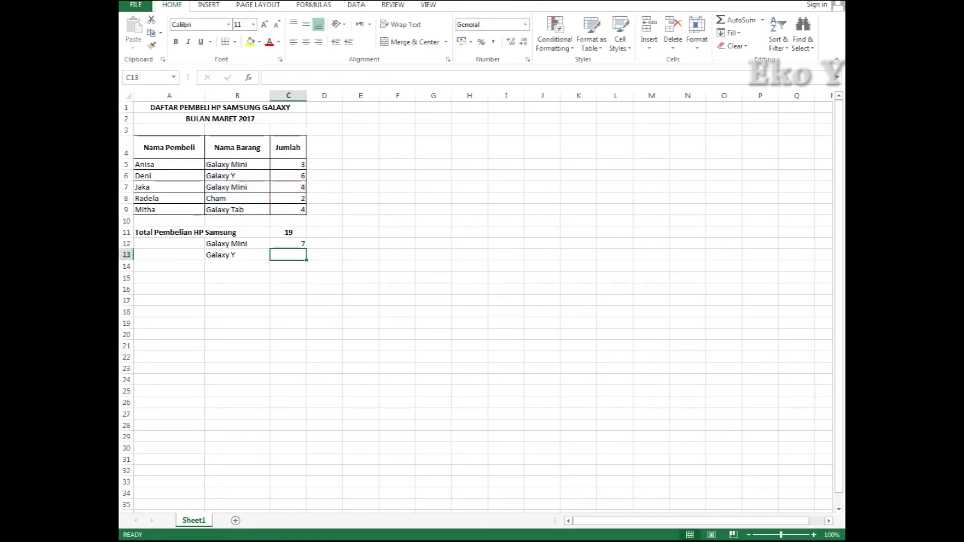
left_click(288, 244)
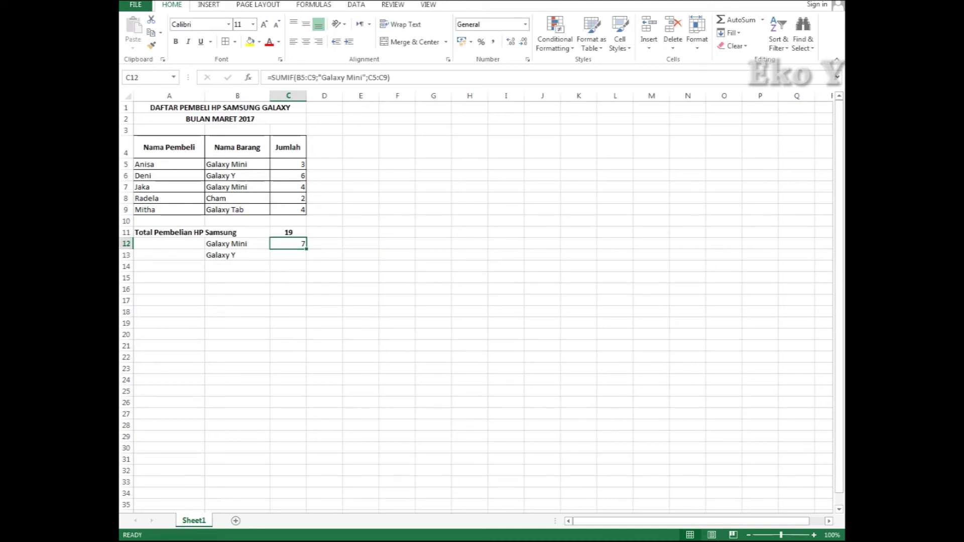
Select the two Galaxy Mini rows, B5:C5 and B7:C7, to check their status-bar sum.
left_click_drag(226, 165, 294, 164)
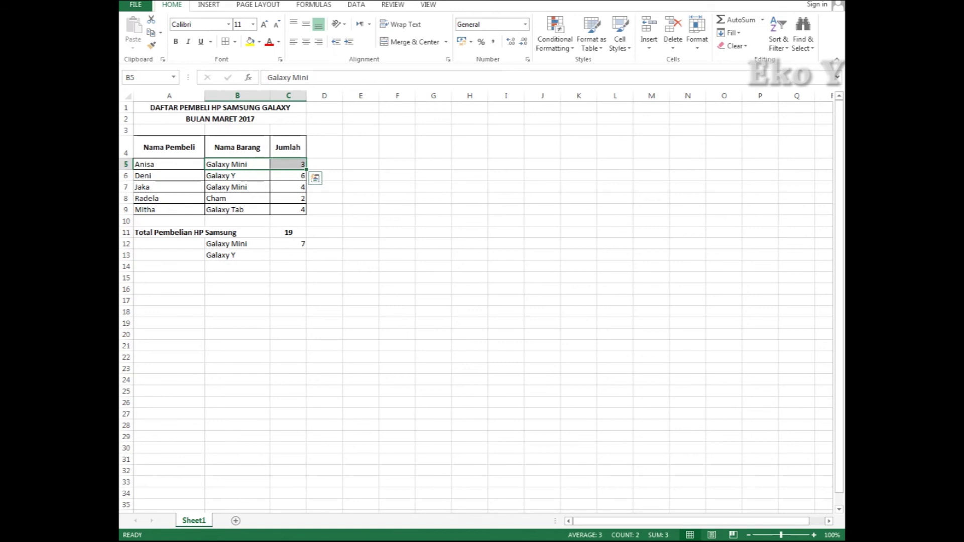
mouse_move(289, 164)
left_mouse_down()
mouse_move(289, 198)
mouse_move(289, 165)
left_mouse_up()
left_click_drag(236, 186, 288, 187, "ctrl")
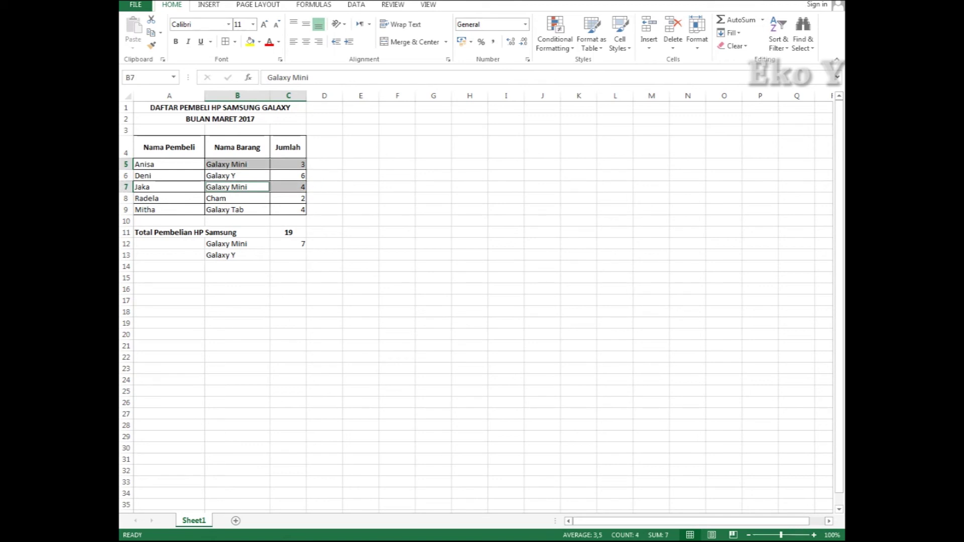
Make the Galaxy Mini subtotal 7 in C12 bold and centred.
left_click(288, 244)
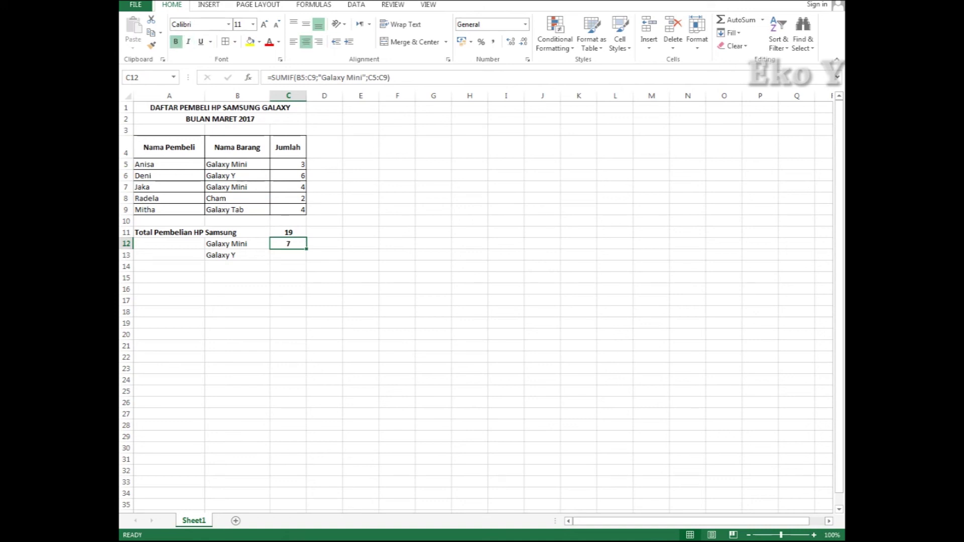
left_click(237, 255)
left_click(288, 255)
Enter =SUMIF(B5:C9;"Galaxy Y";C5:C9) in C13, giving a Galaxy Y subtotal of 6.
type("=")
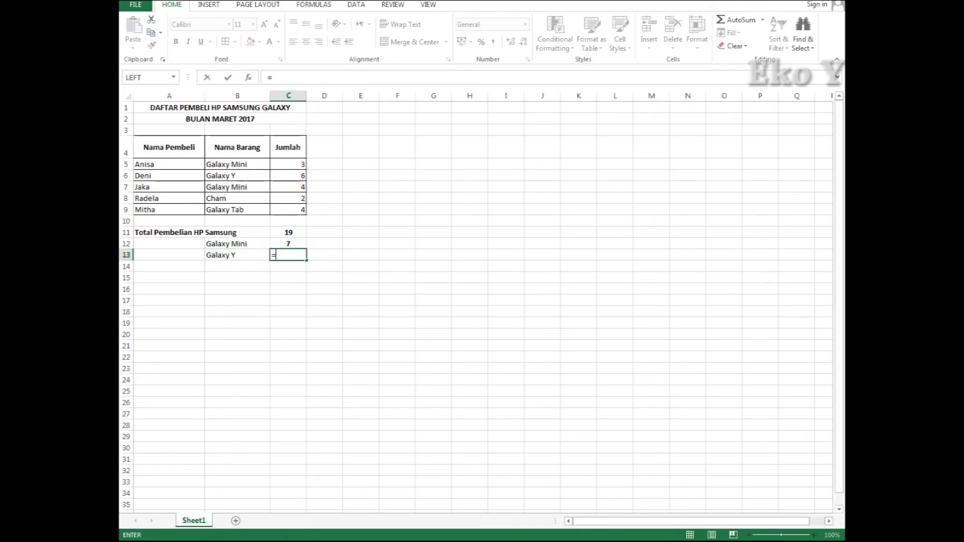
type("sumif")
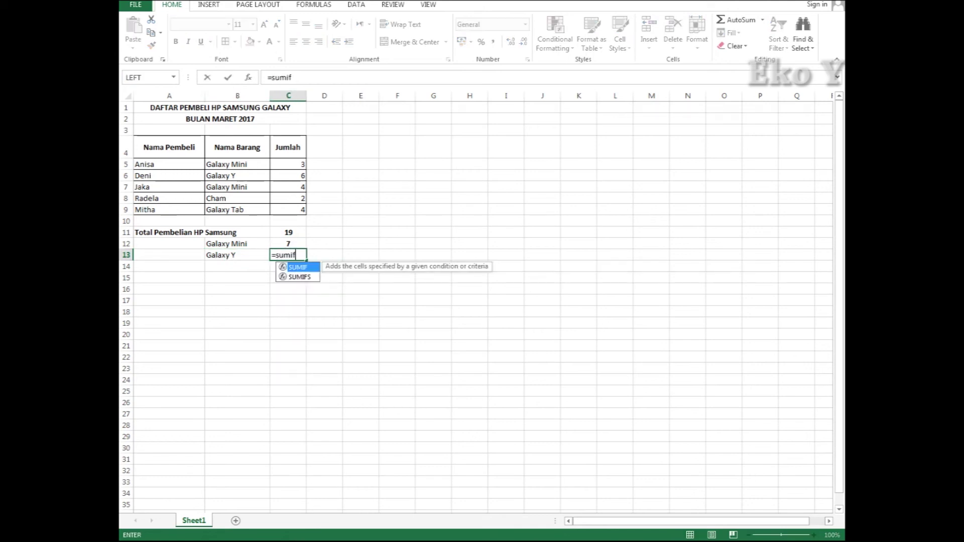
key("Tab")
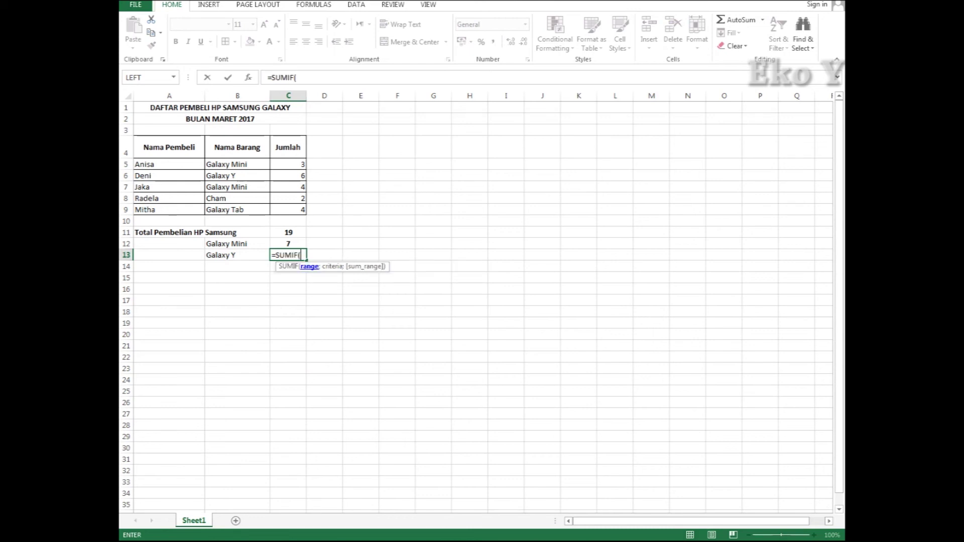
left_click_drag(221, 164, 301, 209)
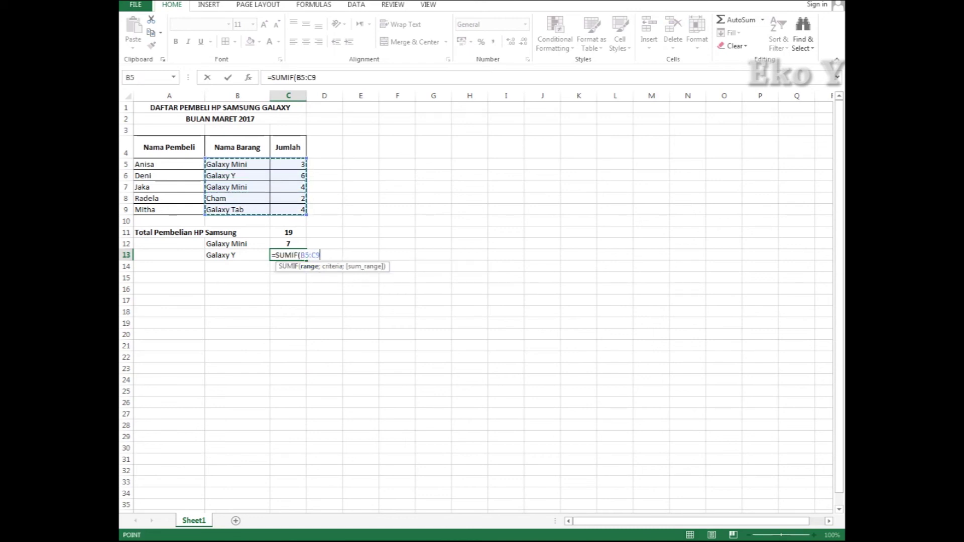
type(";\"Galaxy ")
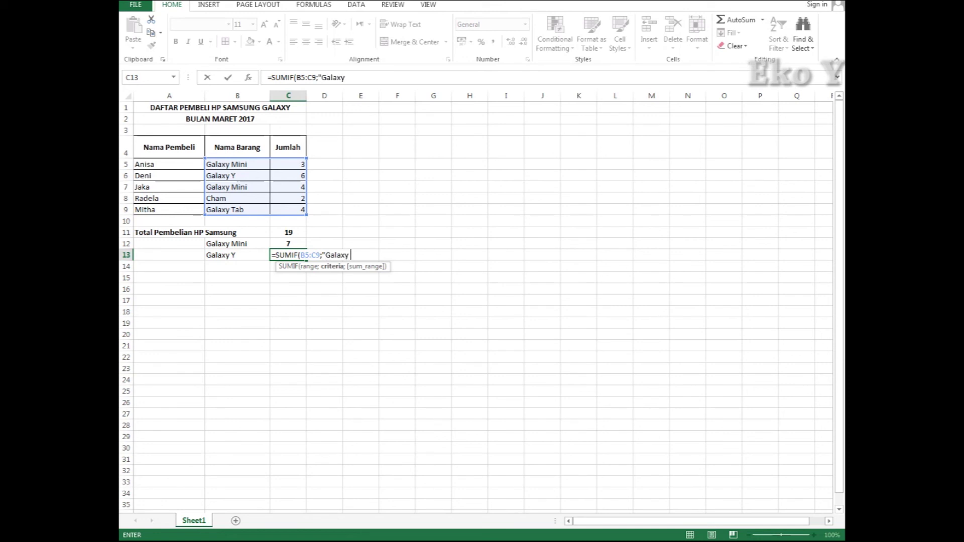
type("Y\"")
type(";")
left_click_drag(288, 164, 288, 209)
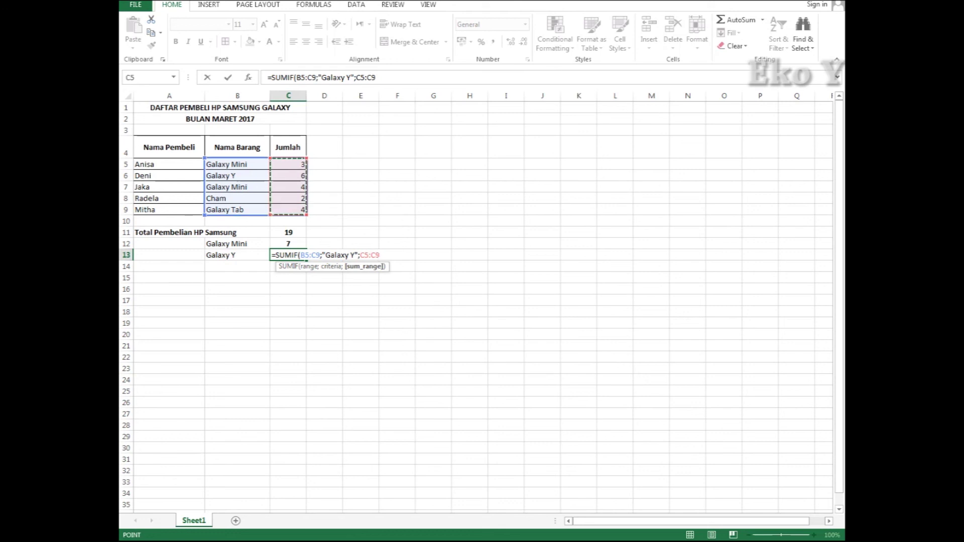
type(")")
key("Return")
left_click(288, 255)
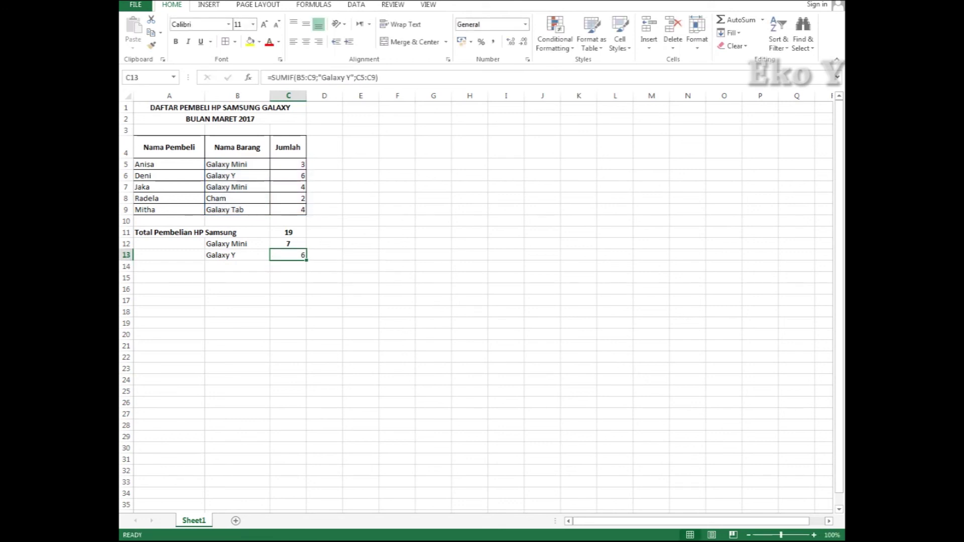
left_click_drag(238, 175, 296, 175)
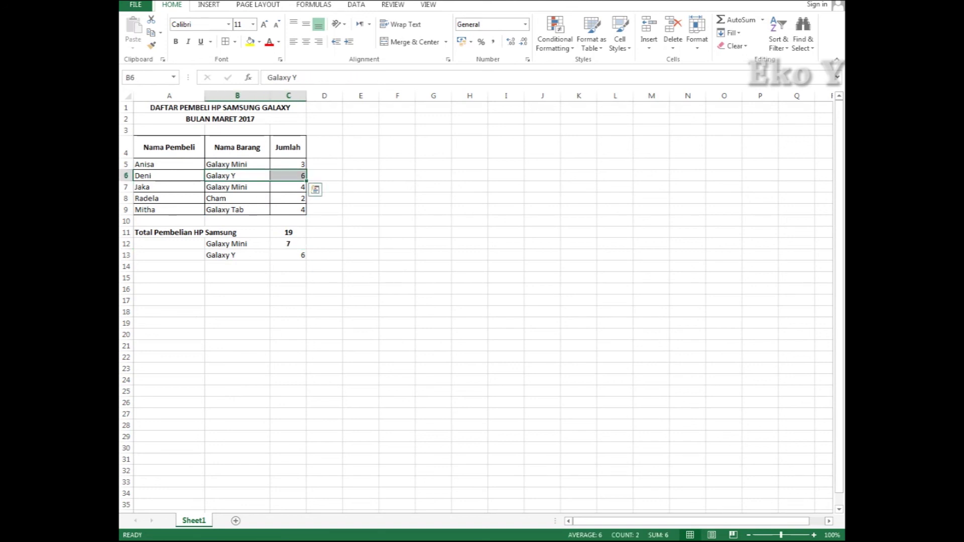
Centre the Galaxy Y subtotal 6 in C13.
left_click(324, 232)
left_click(289, 254)
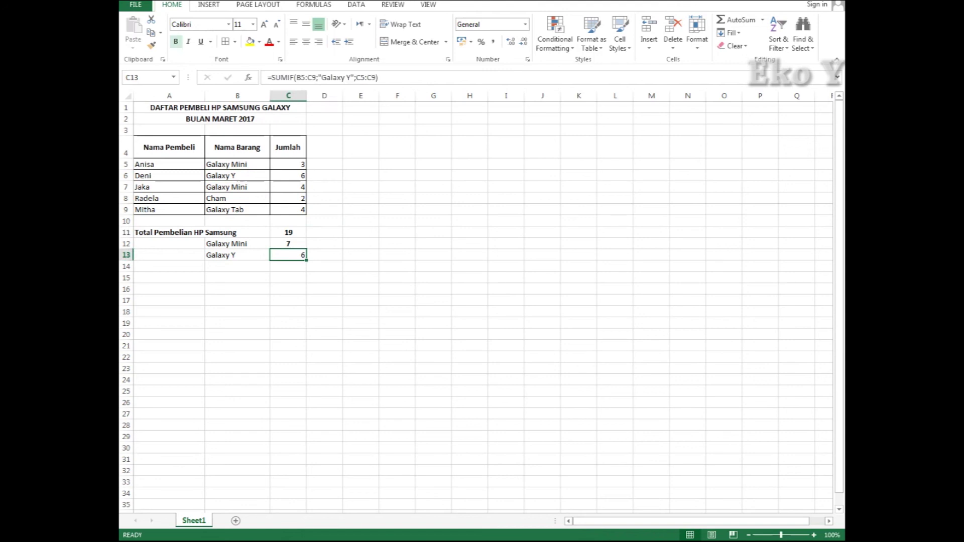
left_click(306, 42)
Bring up the Save As page to save the workbook.
left_click(288, 266)
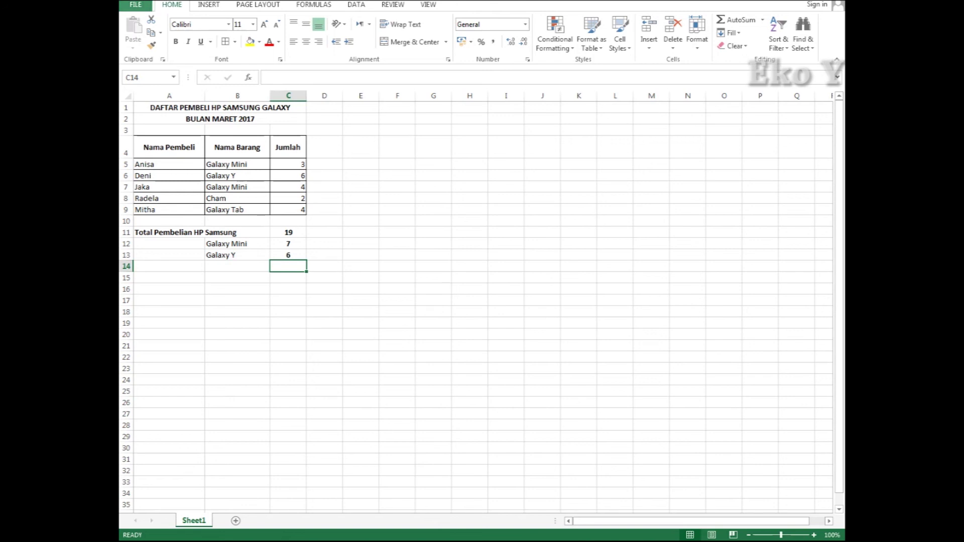
left_click(136, 4)
left_click(141, 96)
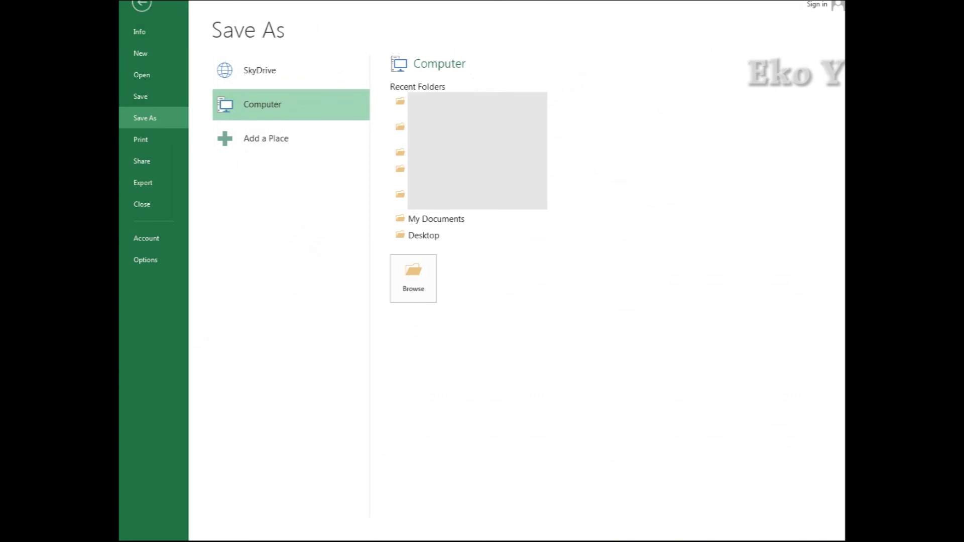
left_click(141, 5)
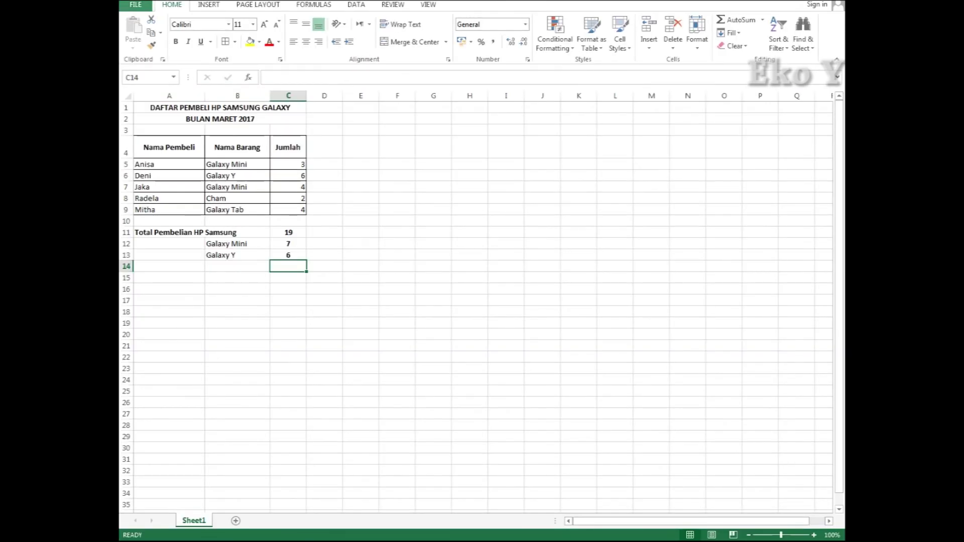